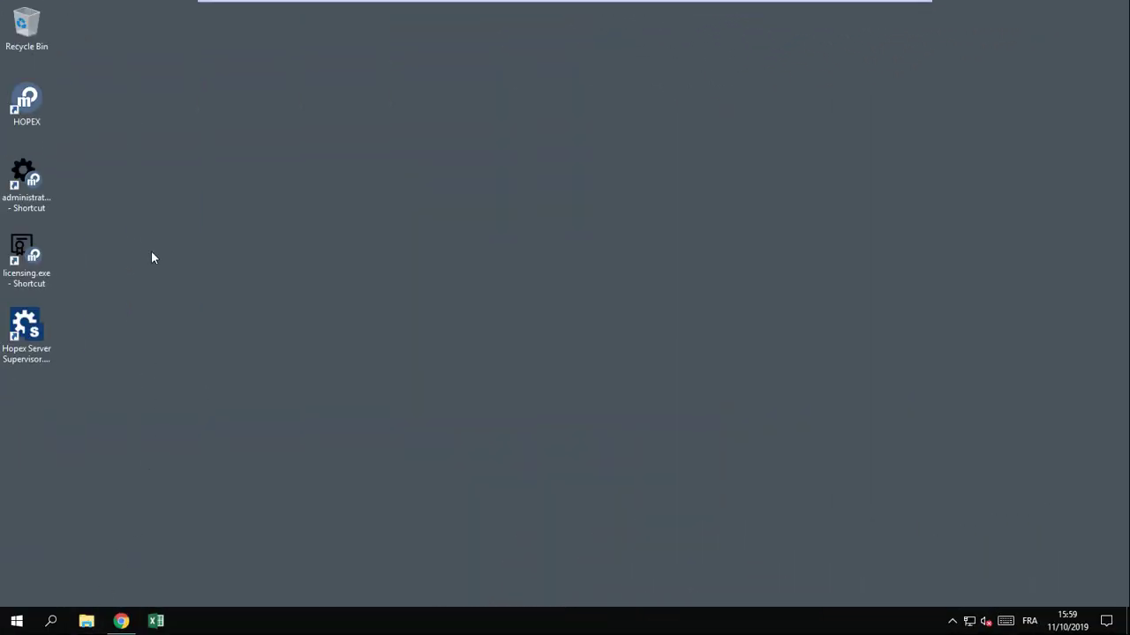
Launch the Mega.WebService.GraphQL.Setup.msi installer from its unzipped folder in Downloads.
{"action": "left_click", "coordinate": [86, 621]}
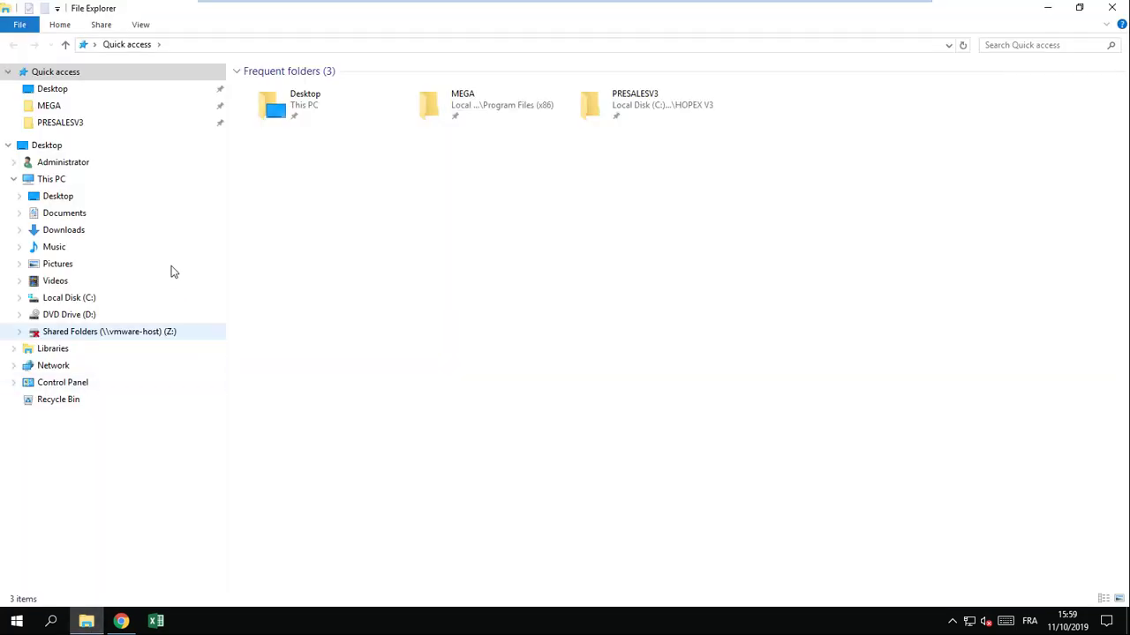
{"action": "left_click", "coordinate": [71, 230]}
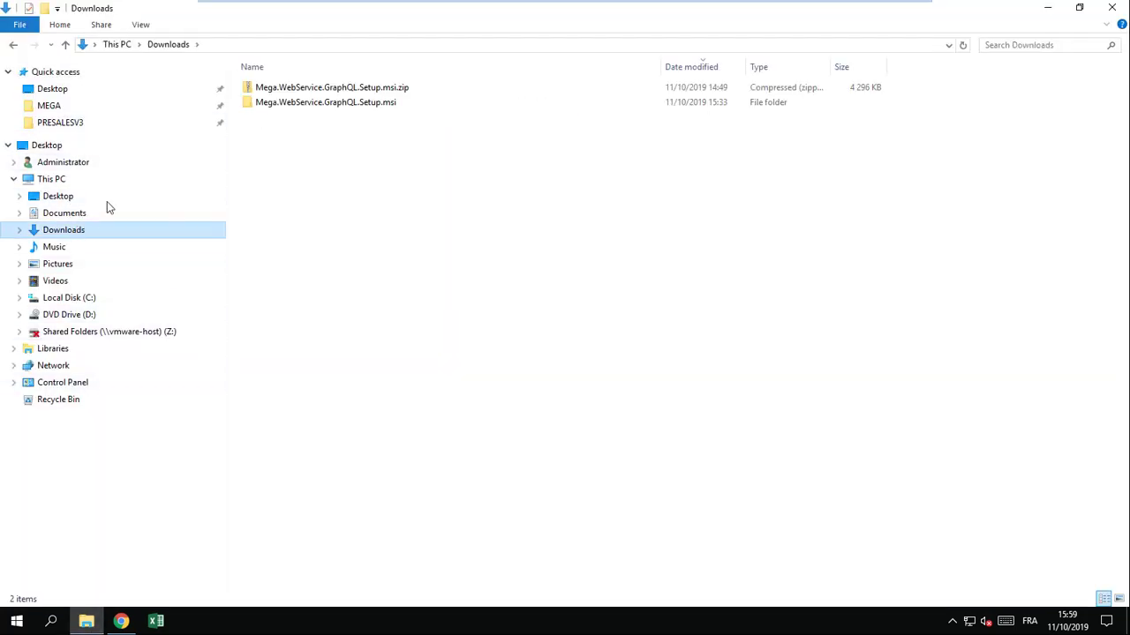
{"action": "left_click", "coordinate": [312, 94]}
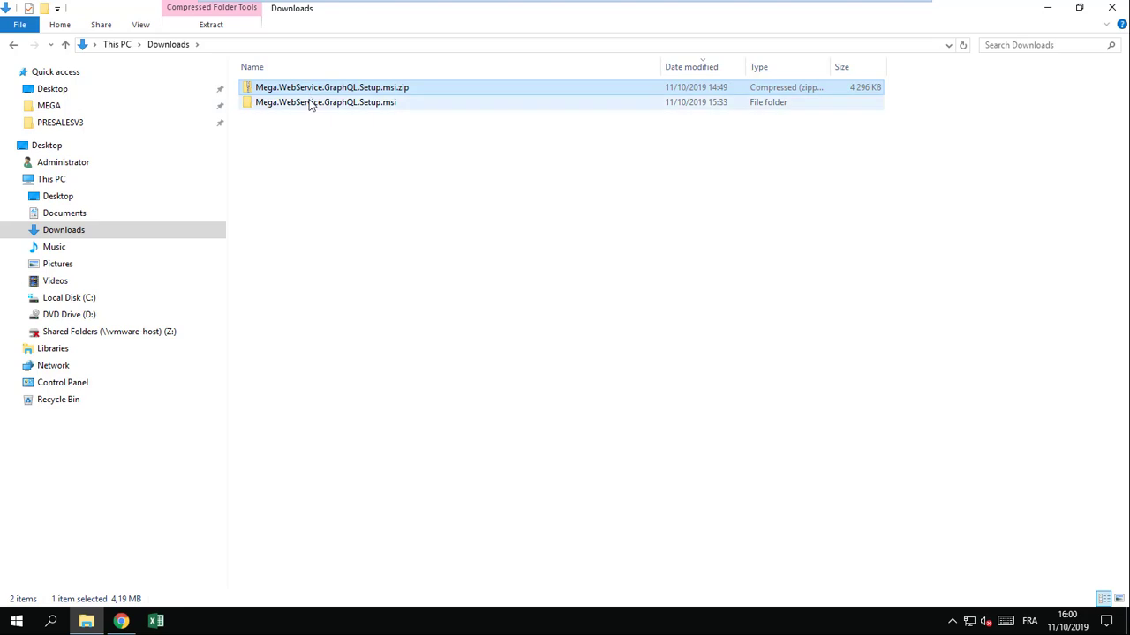
{"action": "double_click", "coordinate": [310, 102]}
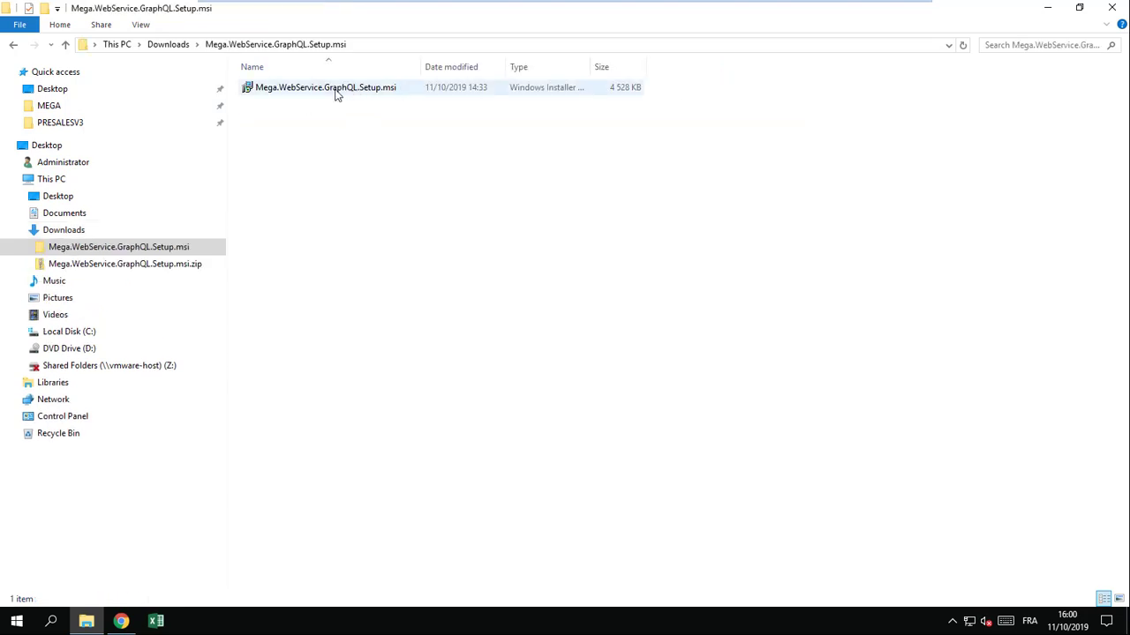
{"action": "double_click", "coordinate": [336, 93]}
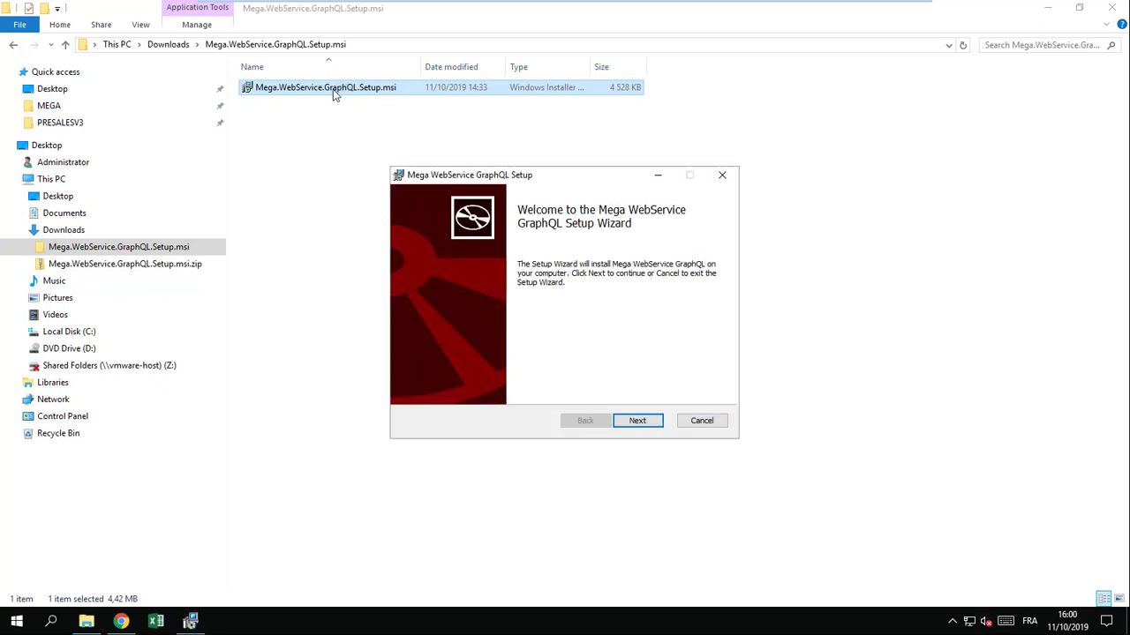
Install Mega WebService GraphQL, accepting the licence terms and the default web service and macro destination folders.
{"action": "left_click", "coordinate": [638, 425]}
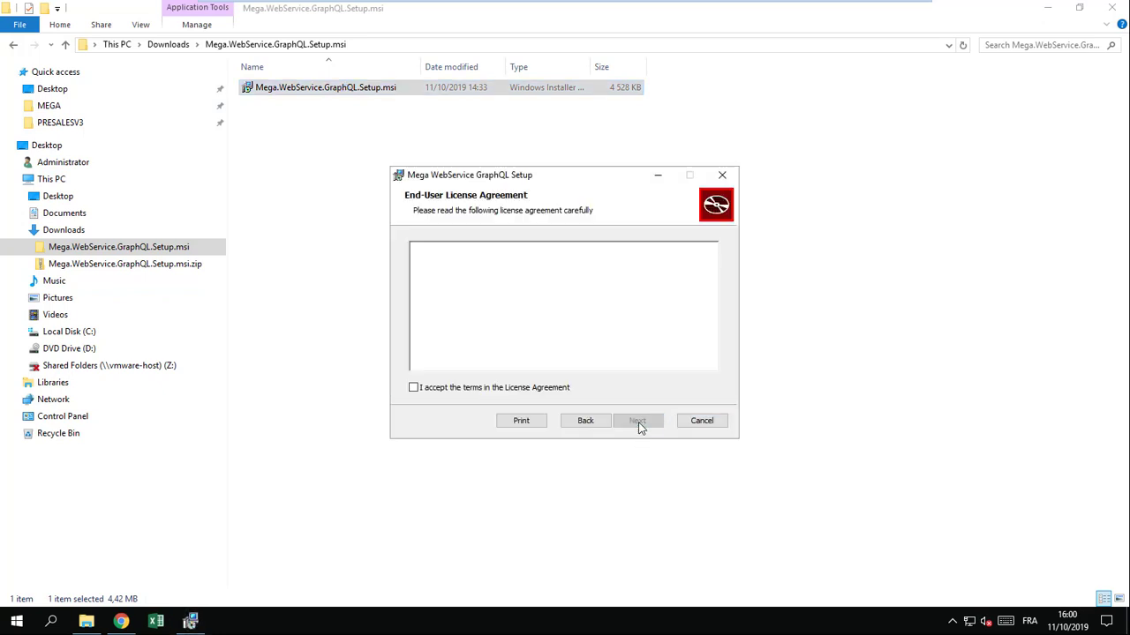
{"action": "left_click", "coordinate": [454, 386]}
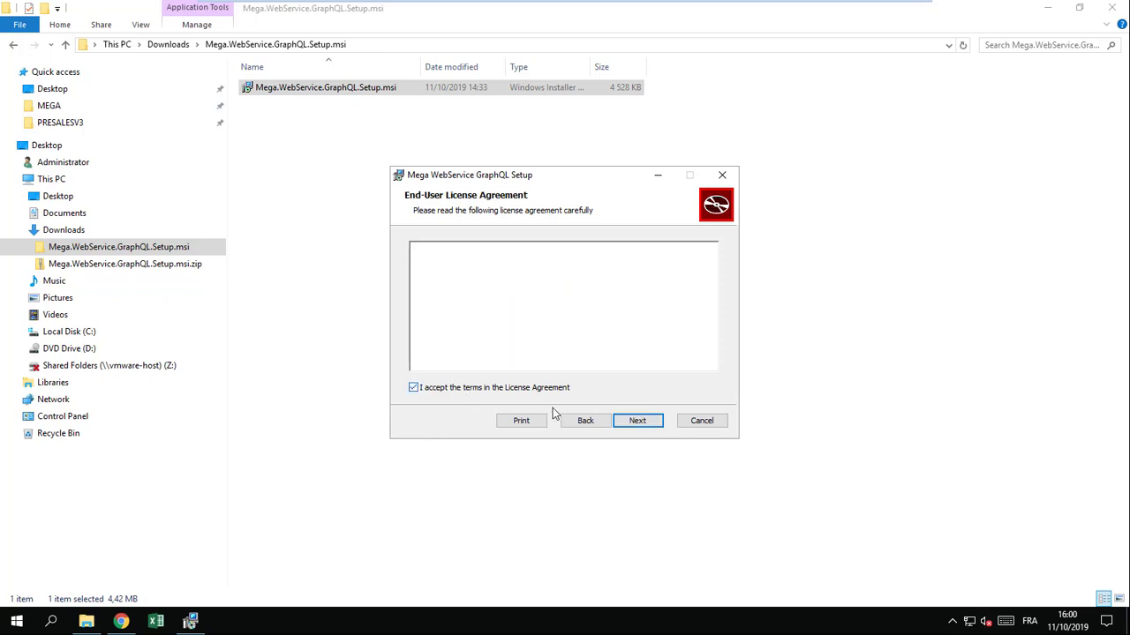
{"action": "left_click", "coordinate": [638, 426]}
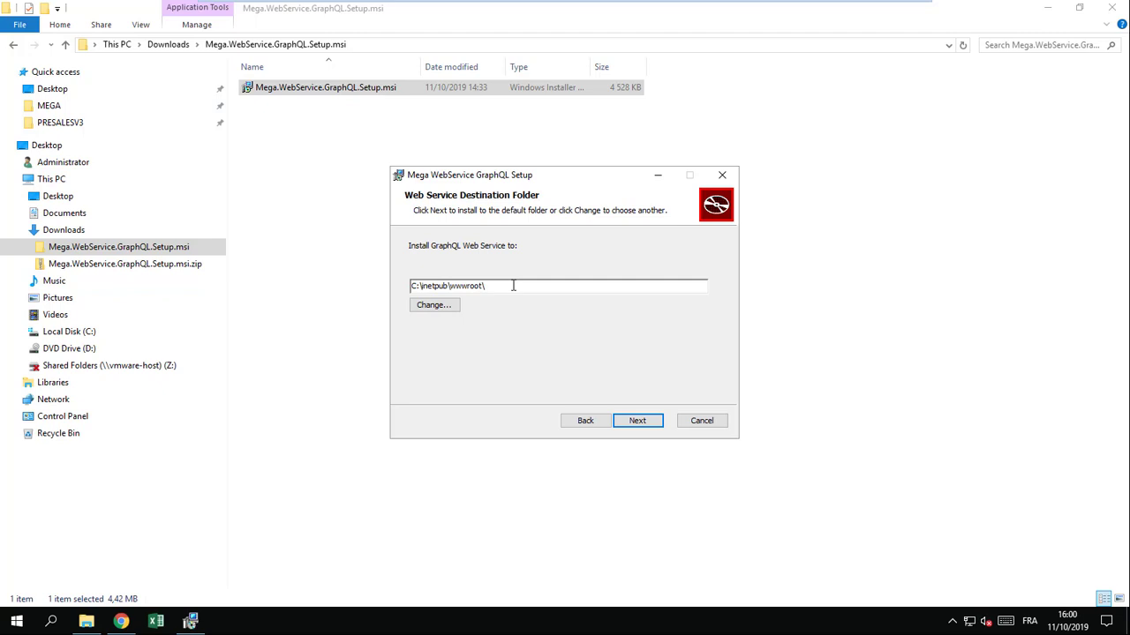
{"action": "left_click", "coordinate": [640, 422]}
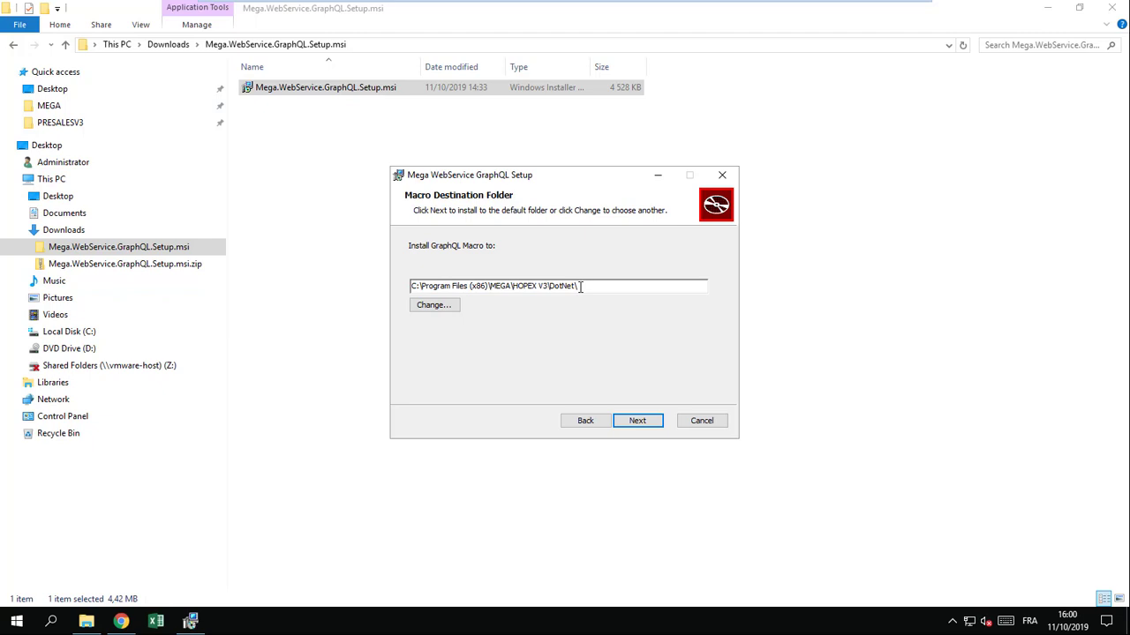
{"action": "left_click", "coordinate": [638, 422]}
{"action": "left_click", "coordinate": [636, 422]}
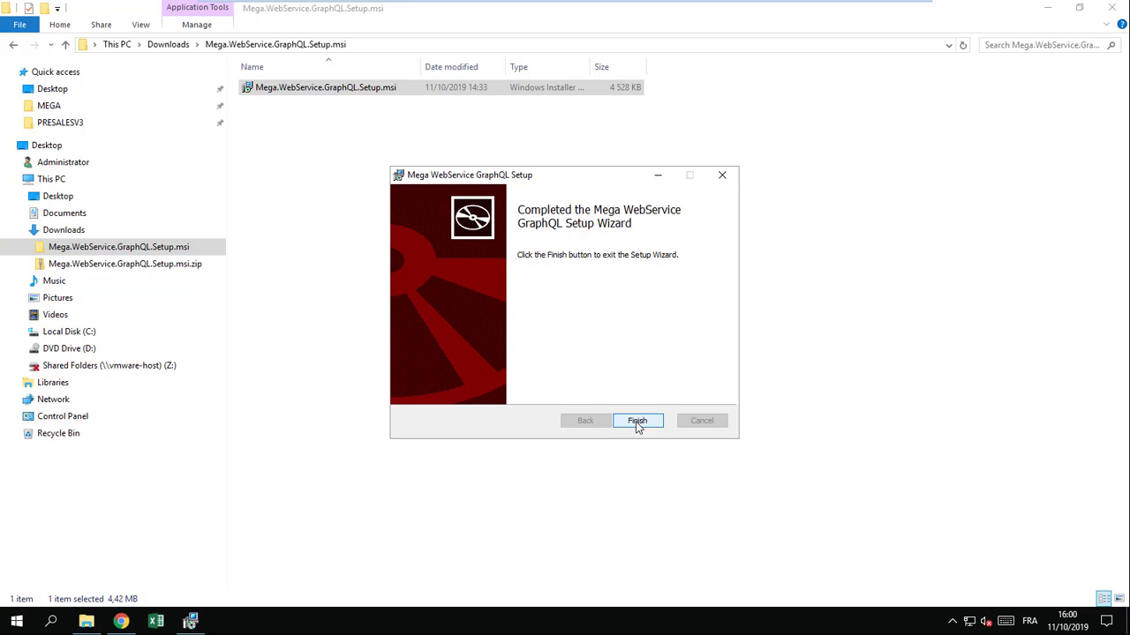
{"action": "left_click", "coordinate": [638, 422]}
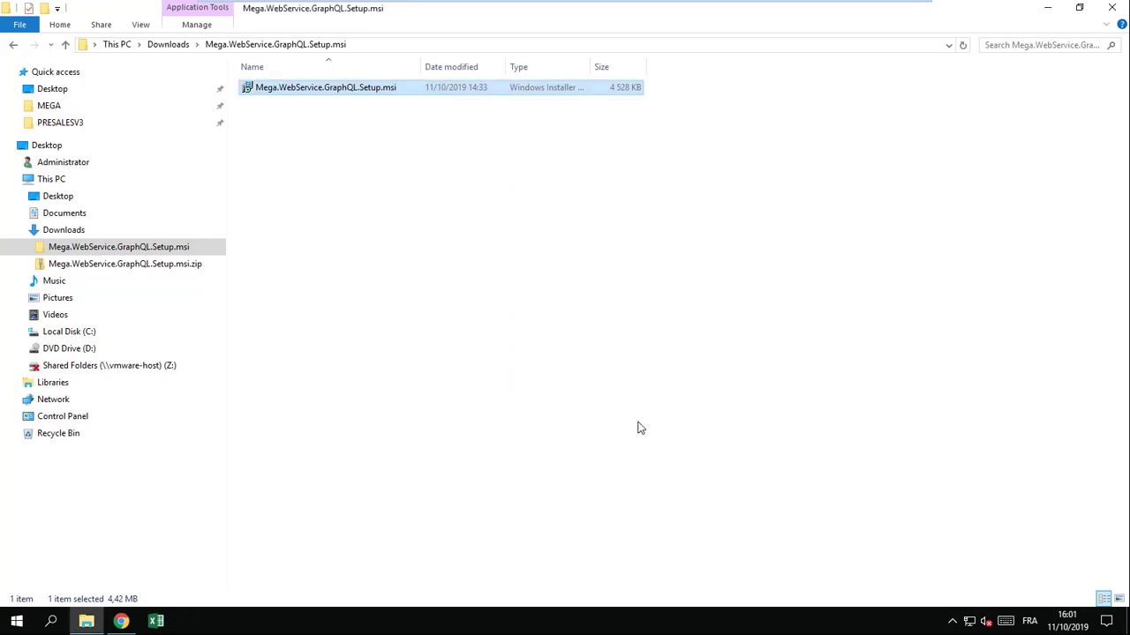
Examine the installed macro files and the CONFIG folder under C:\Program Files (x86)\MEGA\HOPEX V3\DotNet\hopex.graphql\1.0.0.0.
{"action": "left_click", "coordinate": [86, 335]}
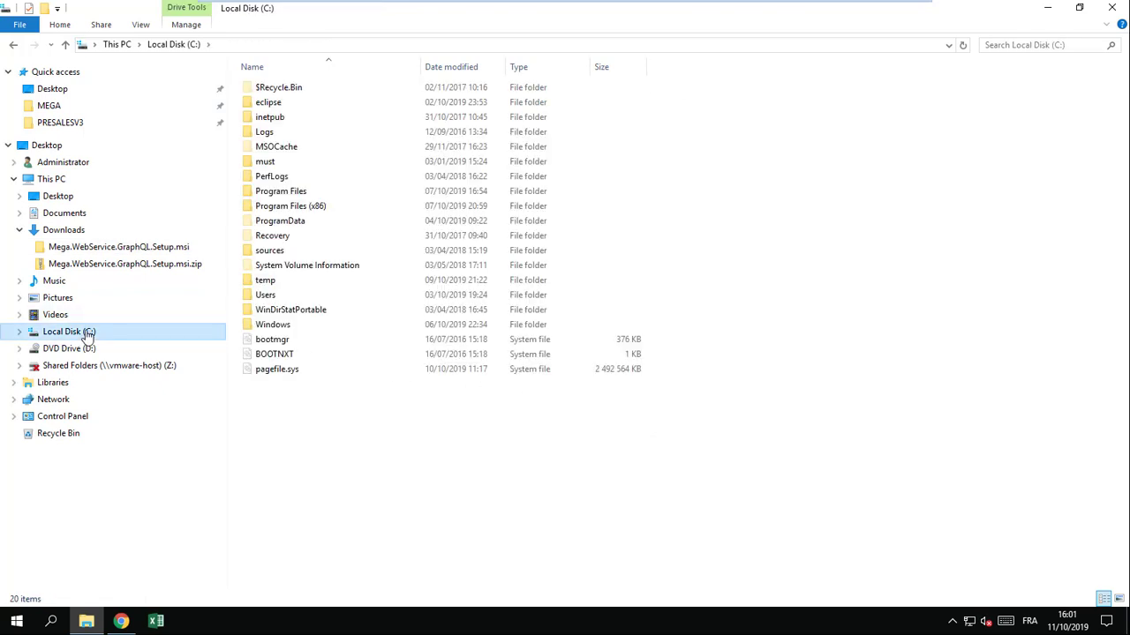
{"action": "left_click", "coordinate": [303, 208]}
{"action": "double_click", "coordinate": [303, 208]}
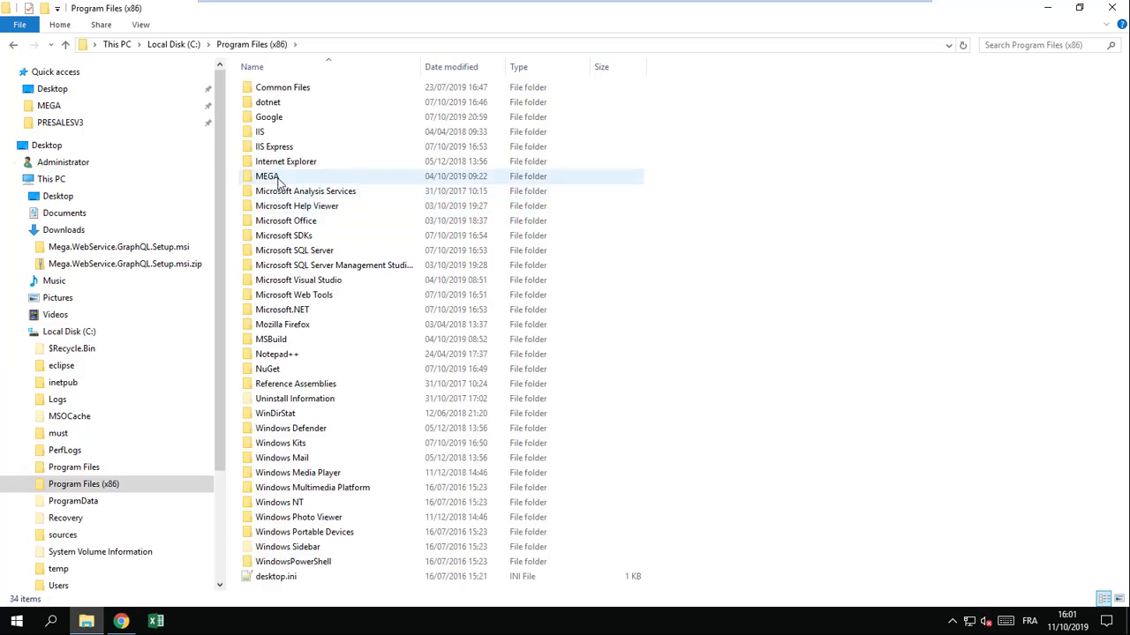
{"action": "double_click", "coordinate": [279, 180]}
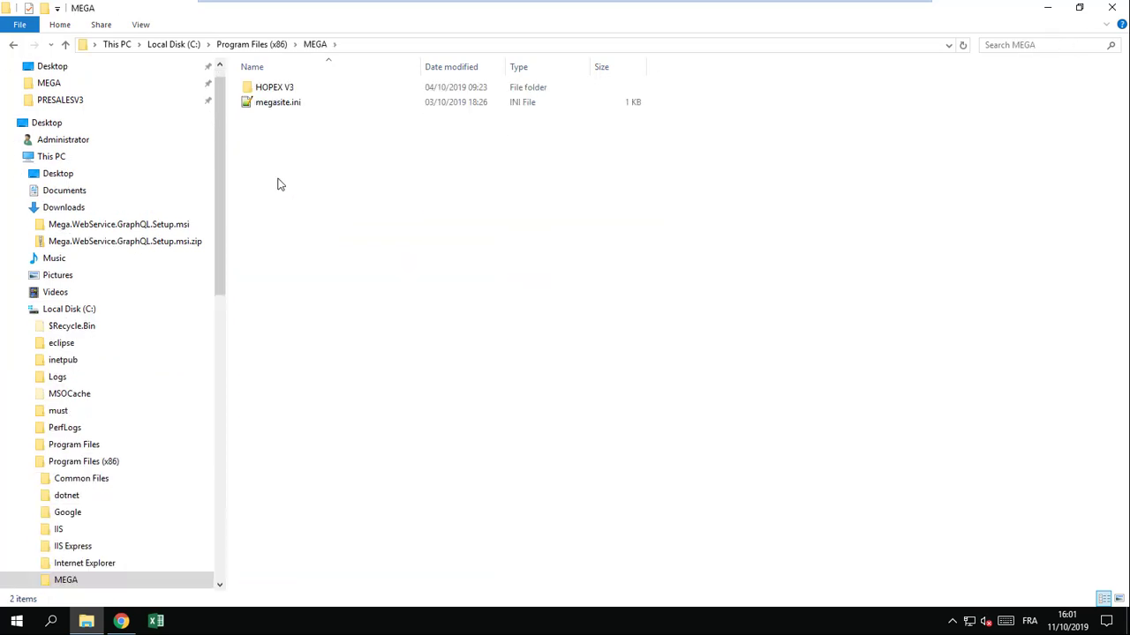
{"action": "double_click", "coordinate": [278, 88]}
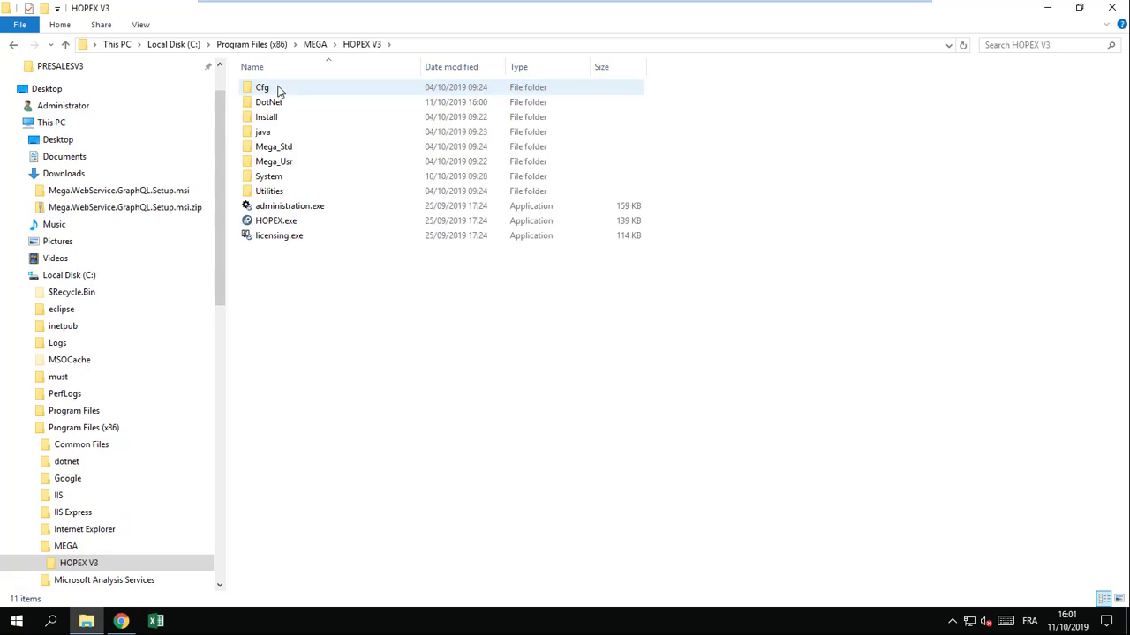
{"action": "double_click", "coordinate": [280, 102]}
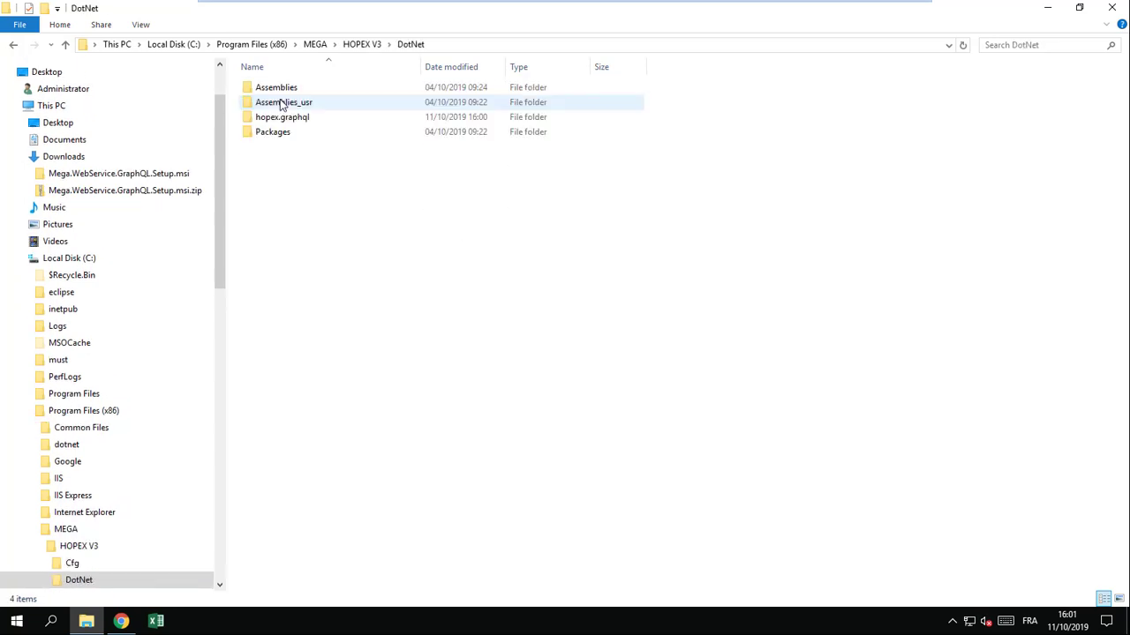
{"action": "left_click", "coordinate": [289, 118]}
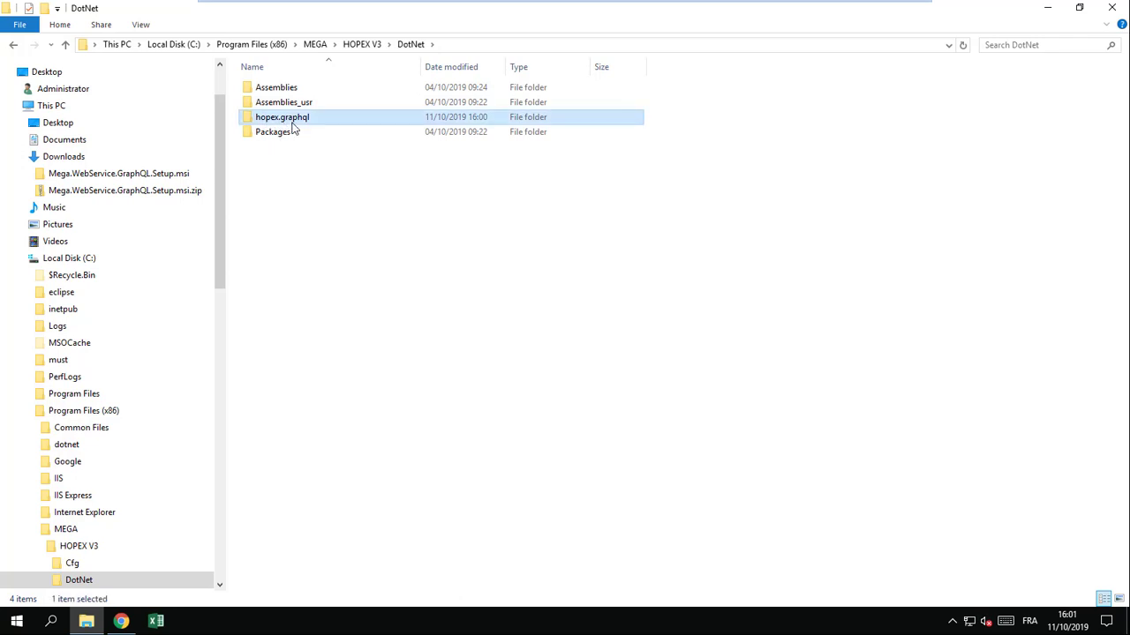
{"action": "double_click", "coordinate": [287, 117]}
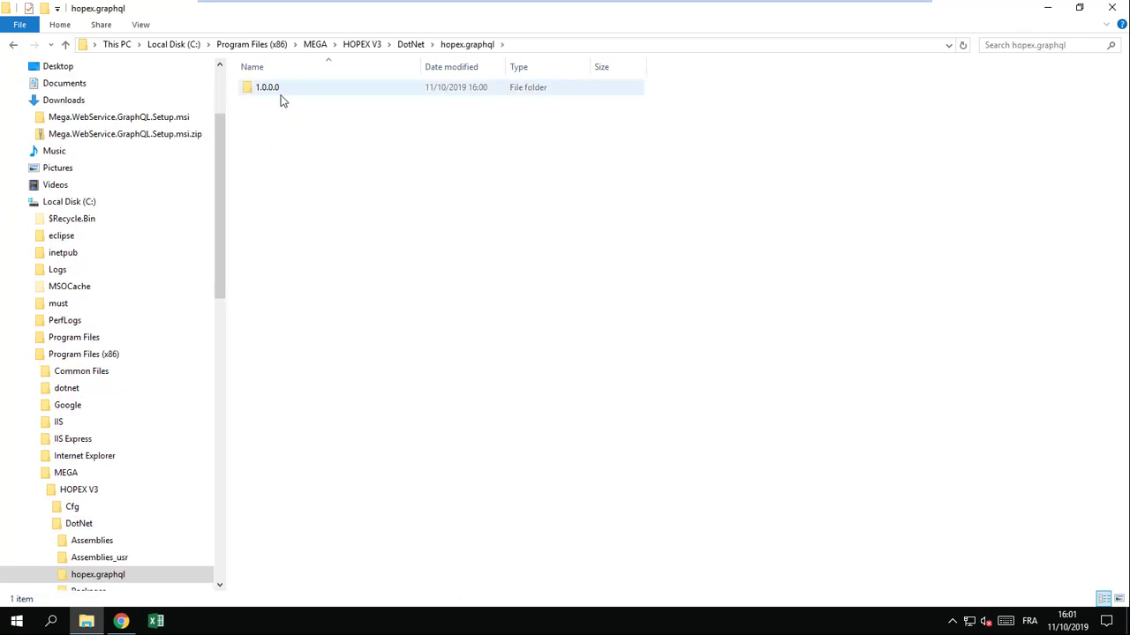
{"action": "double_click", "coordinate": [281, 94]}
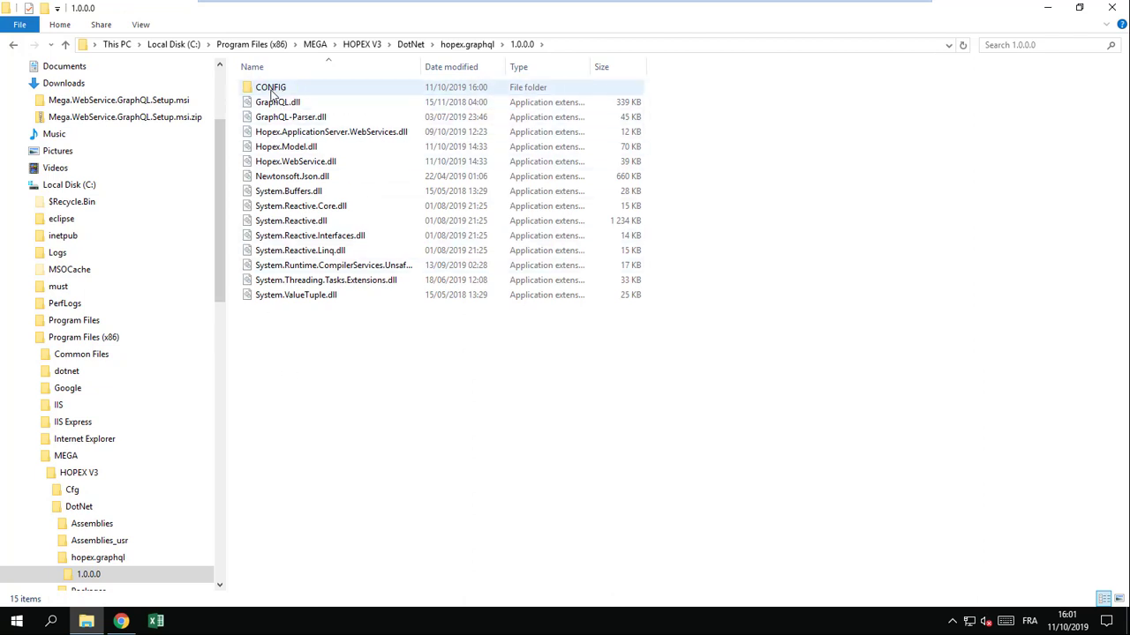
{"action": "double_click", "coordinate": [272, 90]}
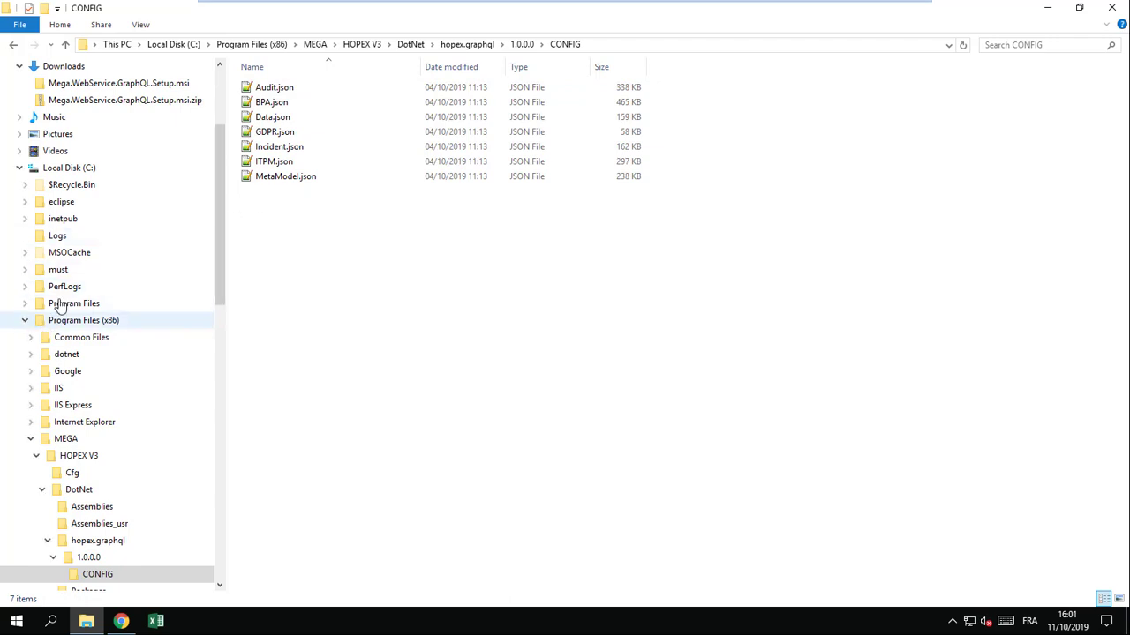
Open the HOPEXGraphQL web service folder in C:\inetpub\wwwroot.
{"action": "left_click", "coordinate": [63, 220]}
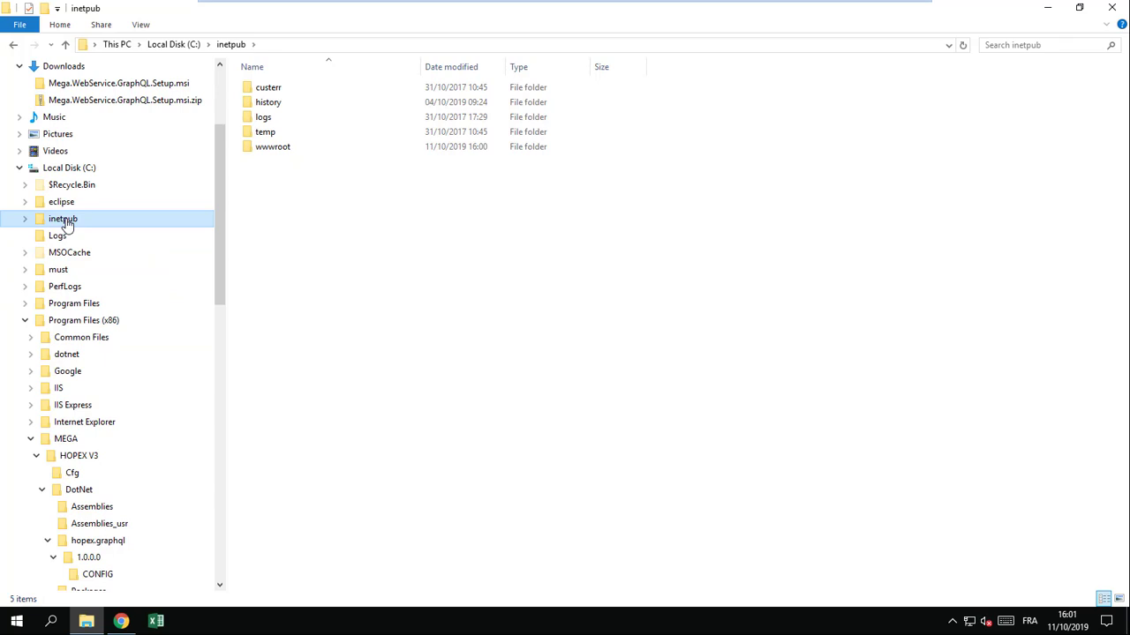
{"action": "double_click", "coordinate": [268, 150]}
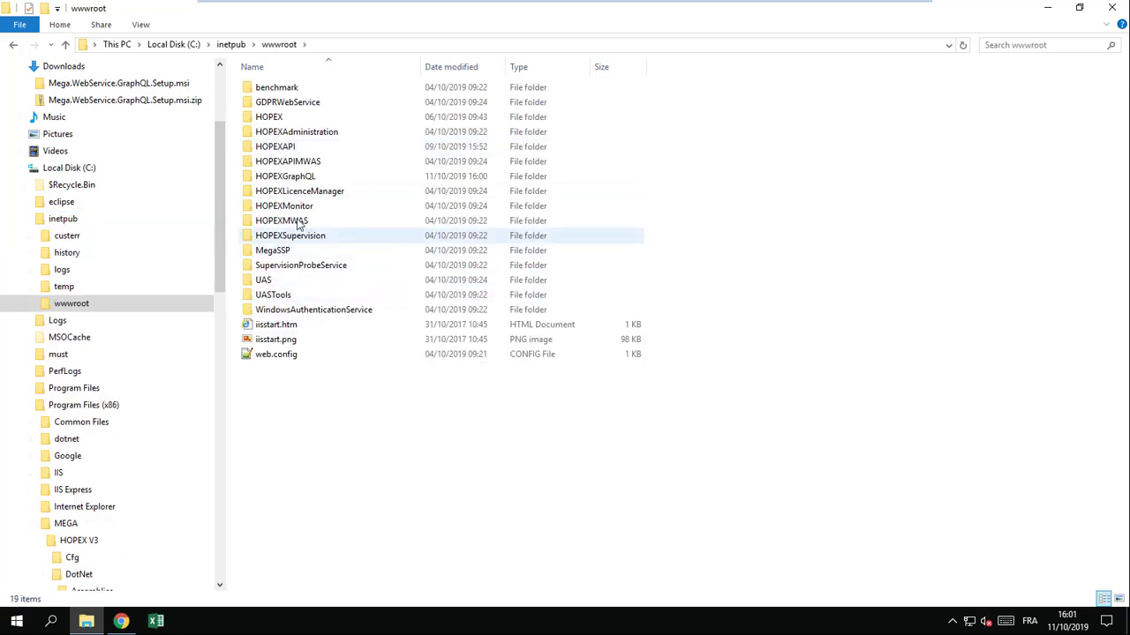
{"action": "left_click", "coordinate": [270, 179]}
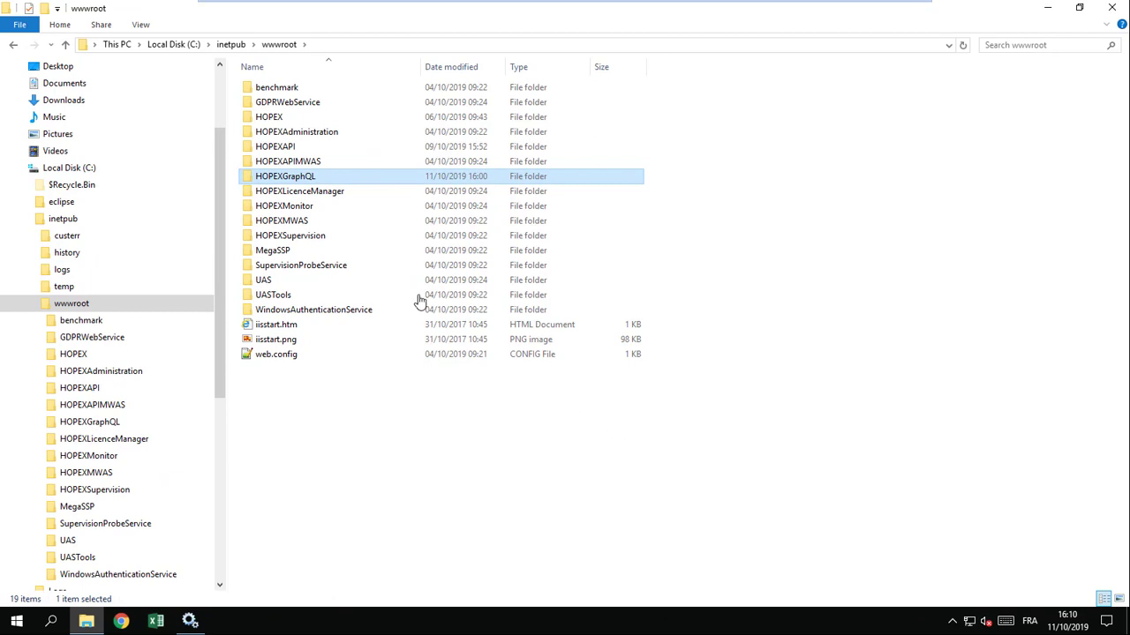
{"action": "left_click", "coordinate": [289, 181]}
{"action": "double_click", "coordinate": [246, 177]}
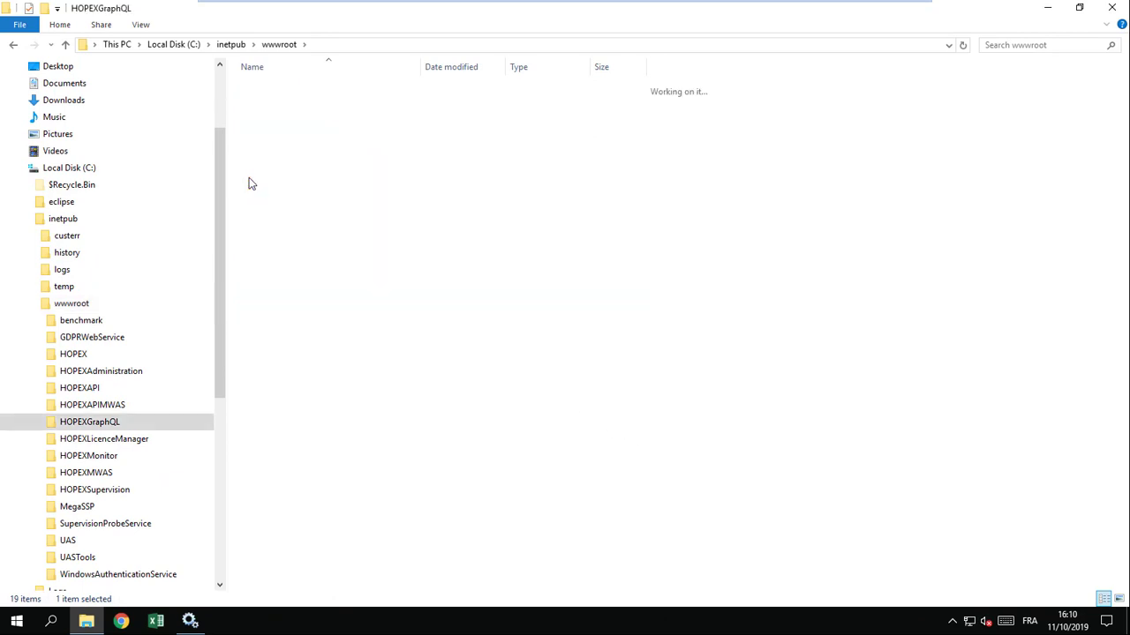
Open the HOPEXGraphQL Web.config file in a maximized Notepad++ window, making Notepad++ the default app for .config files.
{"action": "left_click", "coordinate": [254, 165]}
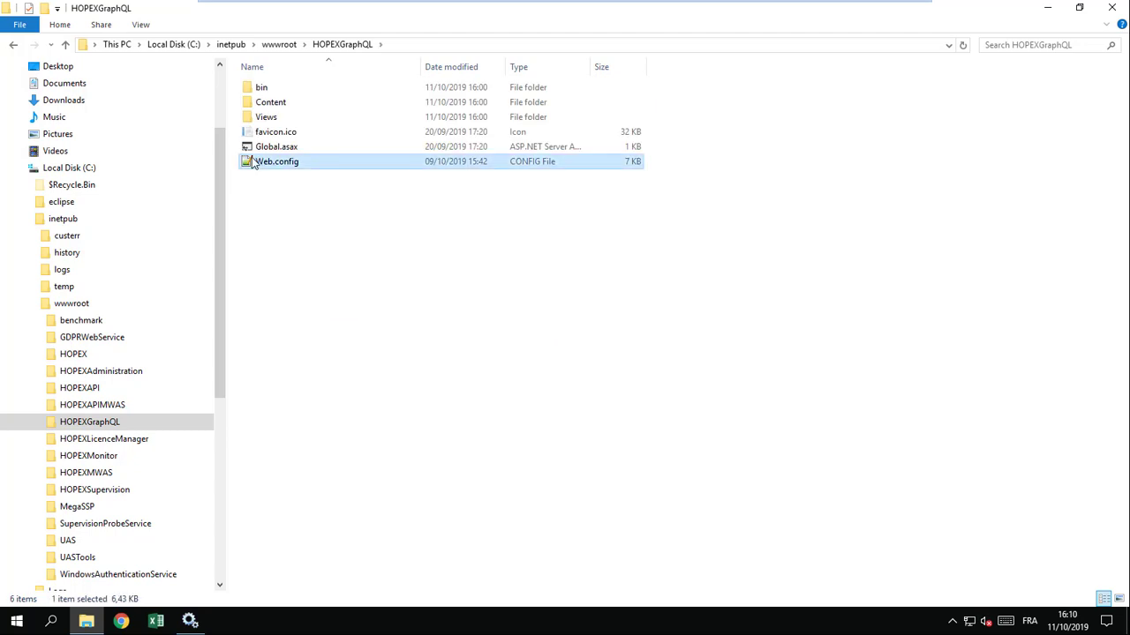
{"action": "double_click", "coordinate": [253, 163]}
{"action": "left_click", "coordinate": [449, 412]}
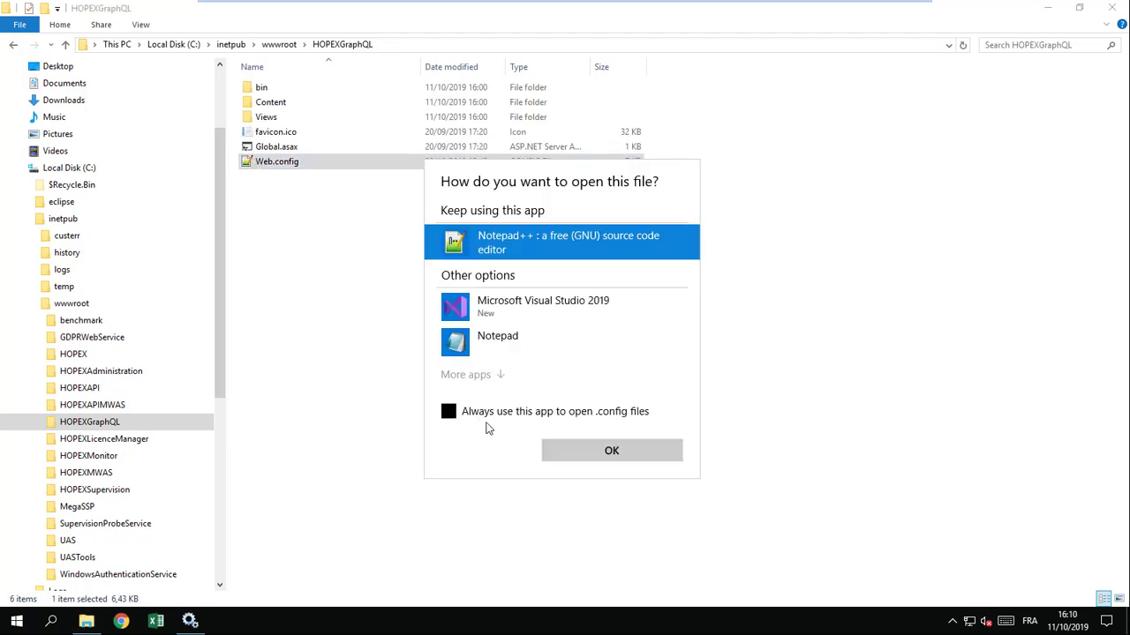
{"action": "left_click", "coordinate": [610, 451]}
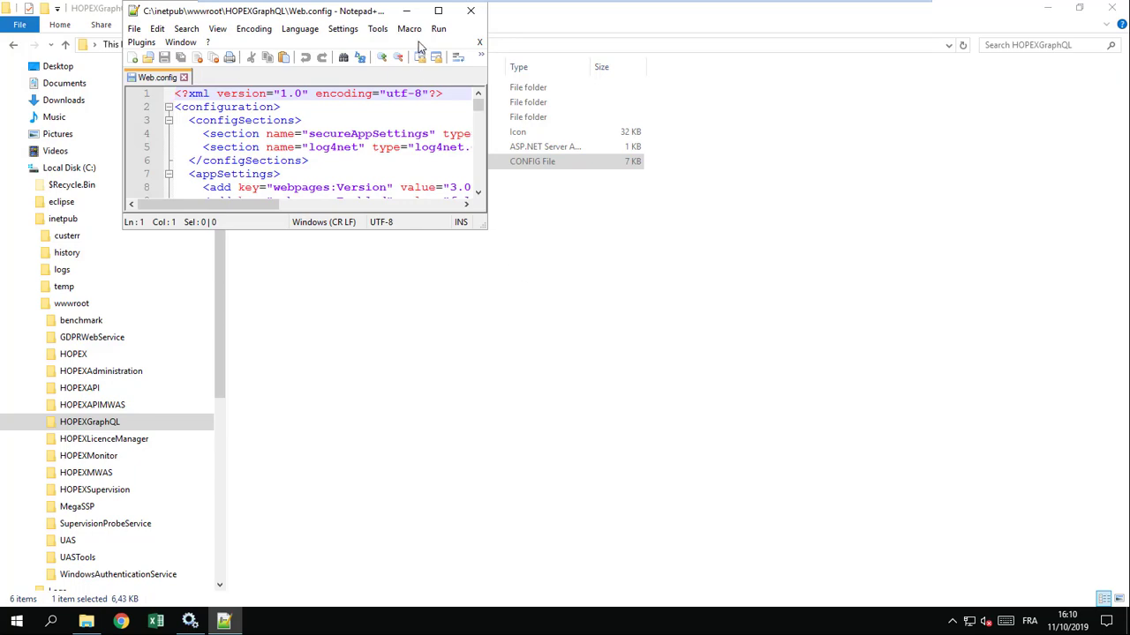
{"action": "left_click", "coordinate": [438, 11]}
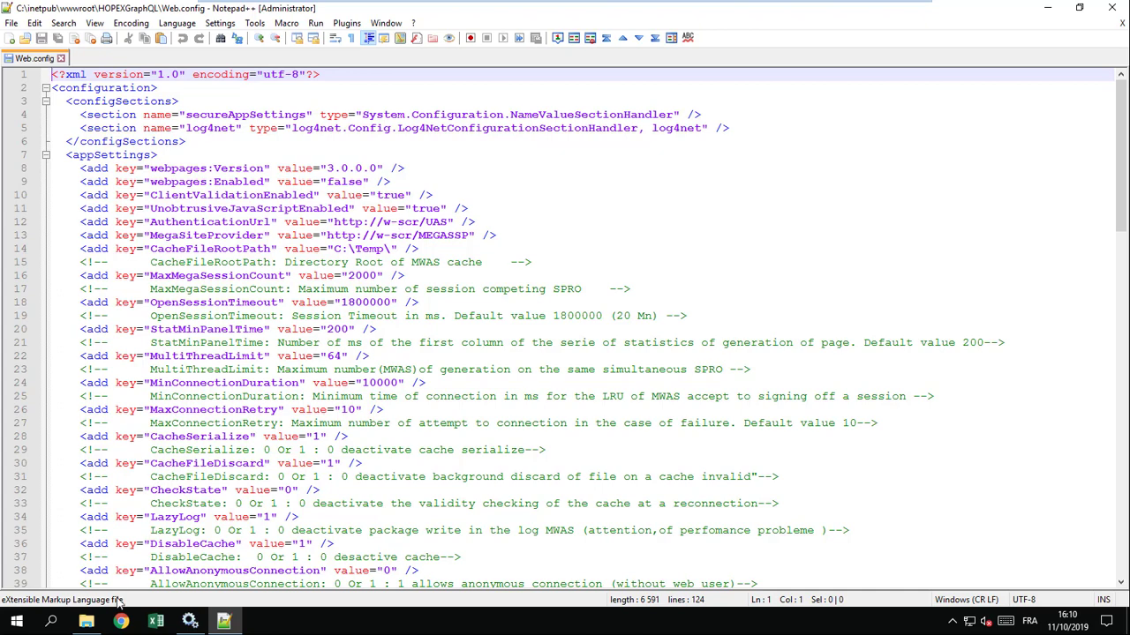
Open the web.config file of the HOPEX folder in C:\inetpub\wwwroot alongside the GraphQL one.
{"action": "left_click", "coordinate": [86, 622]}
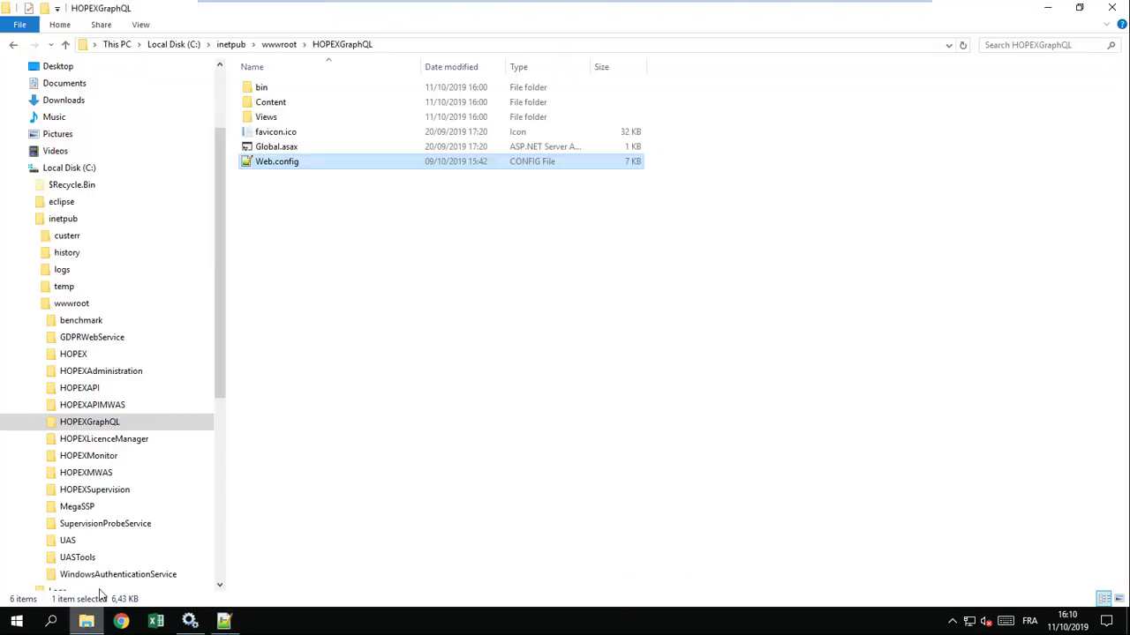
{"action": "left_click", "coordinate": [277, 46]}
{"action": "double_click", "coordinate": [273, 118]}
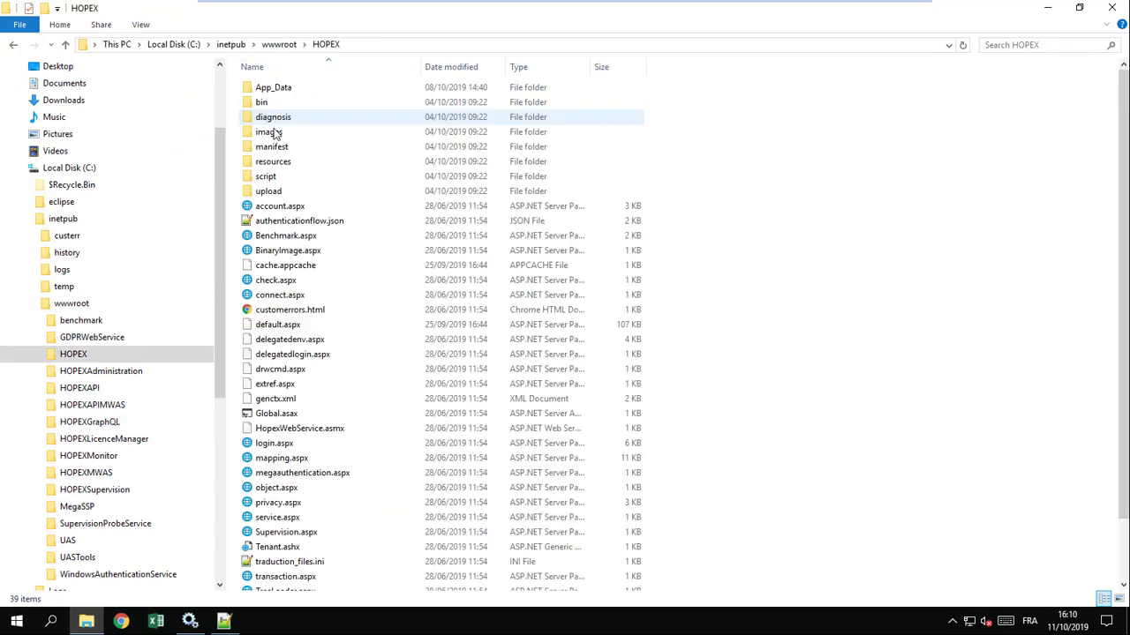
{"action": "scroll", "coordinate": [288, 305], "scroll_direction": "down", "scroll_amount": 2}
{"action": "double_click", "coordinate": [265, 570]}
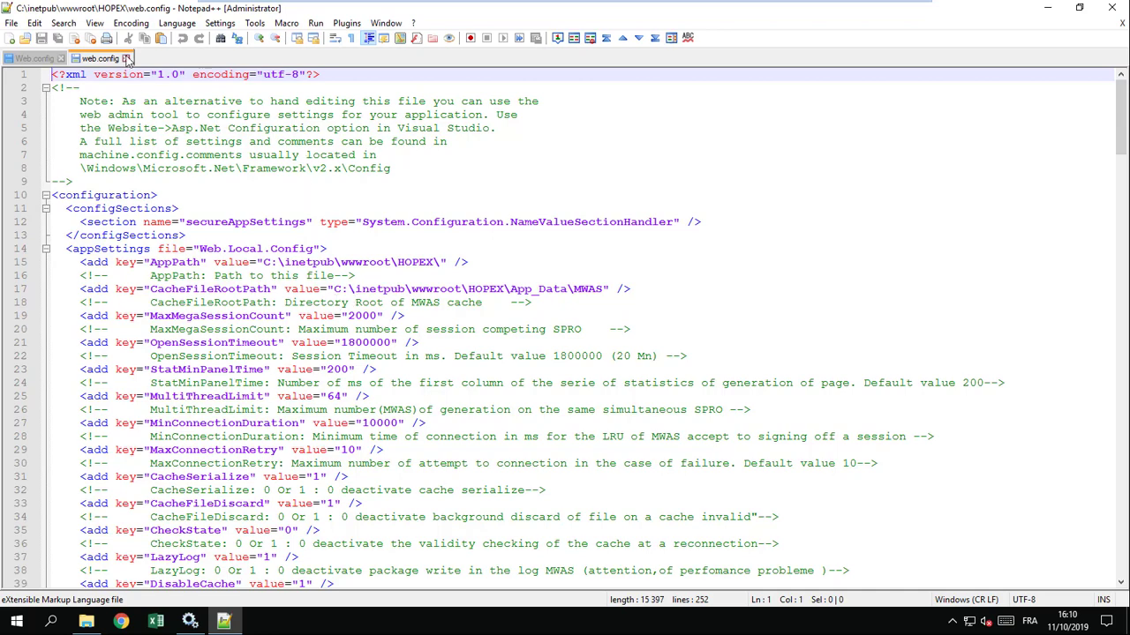
{"action": "scroll", "coordinate": [432, 278], "scroll_direction": "down", "scroll_amount": 6}
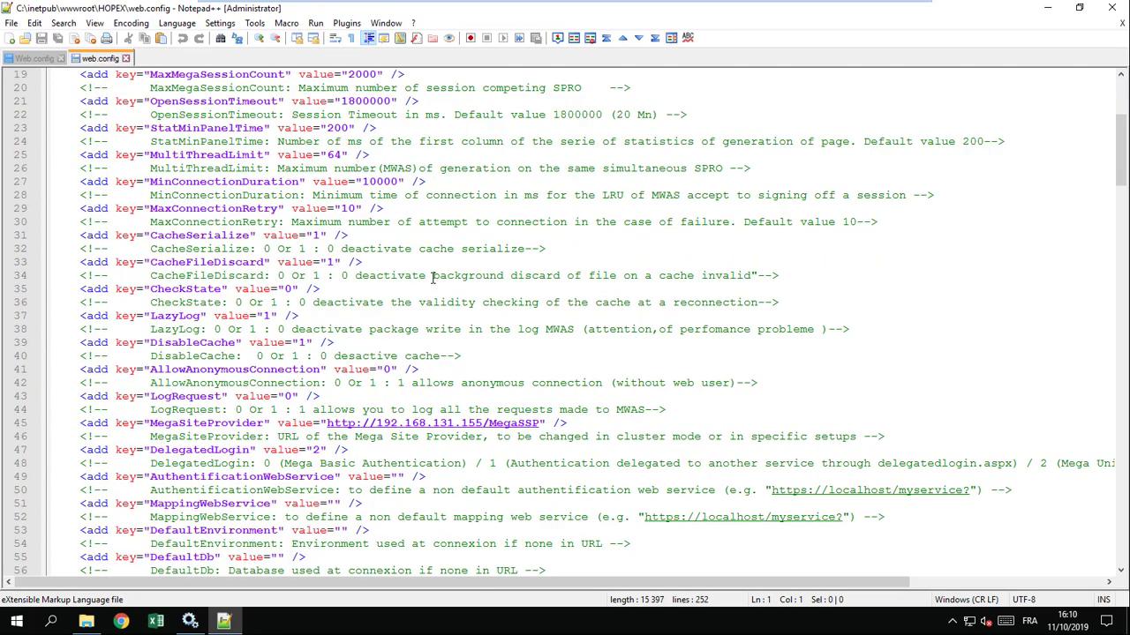
{"action": "left_click", "coordinate": [326, 423]}
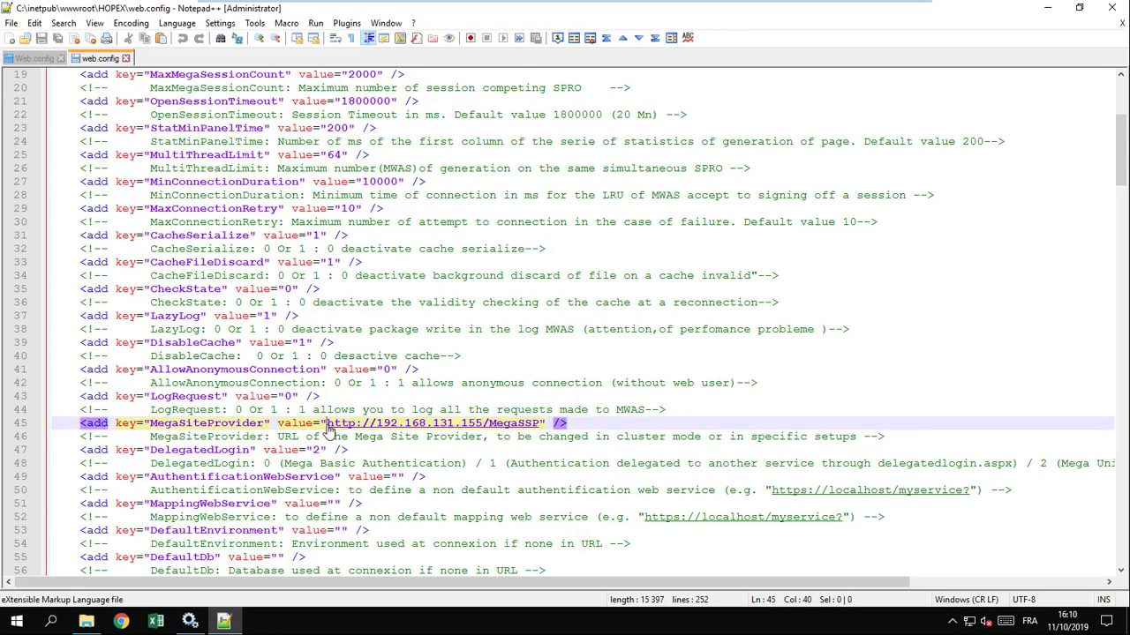
{"action": "left_click_drag", "start_coordinate": [326, 424], "coordinate": [490, 423]}
{"action": "key", "text": "ctrl+c"}
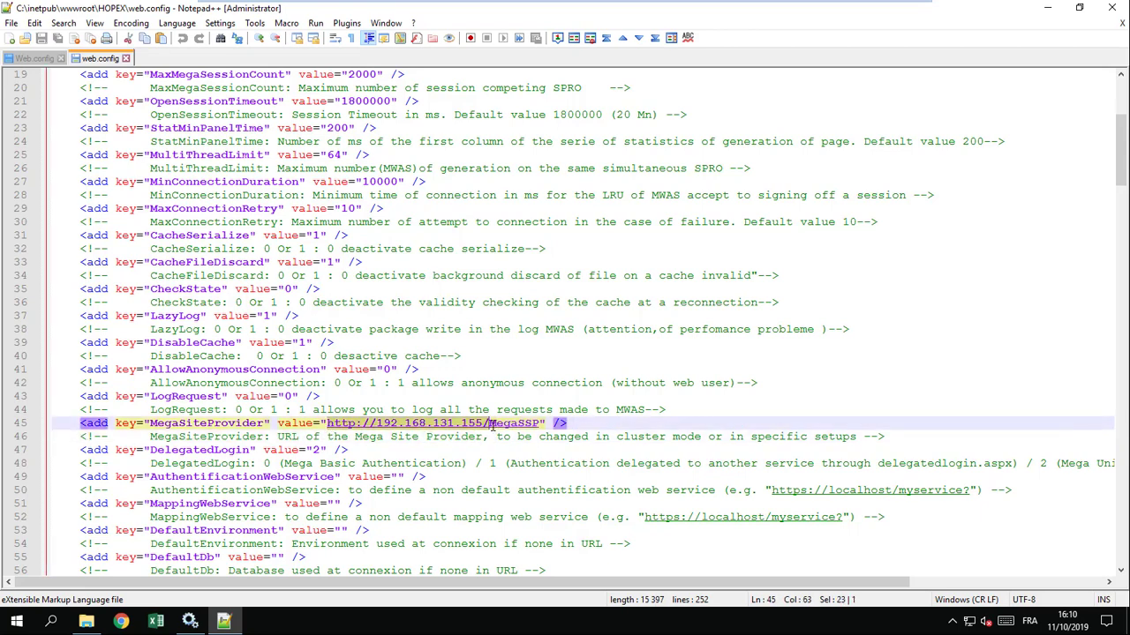
{"action": "left_click", "coordinate": [35, 59]}
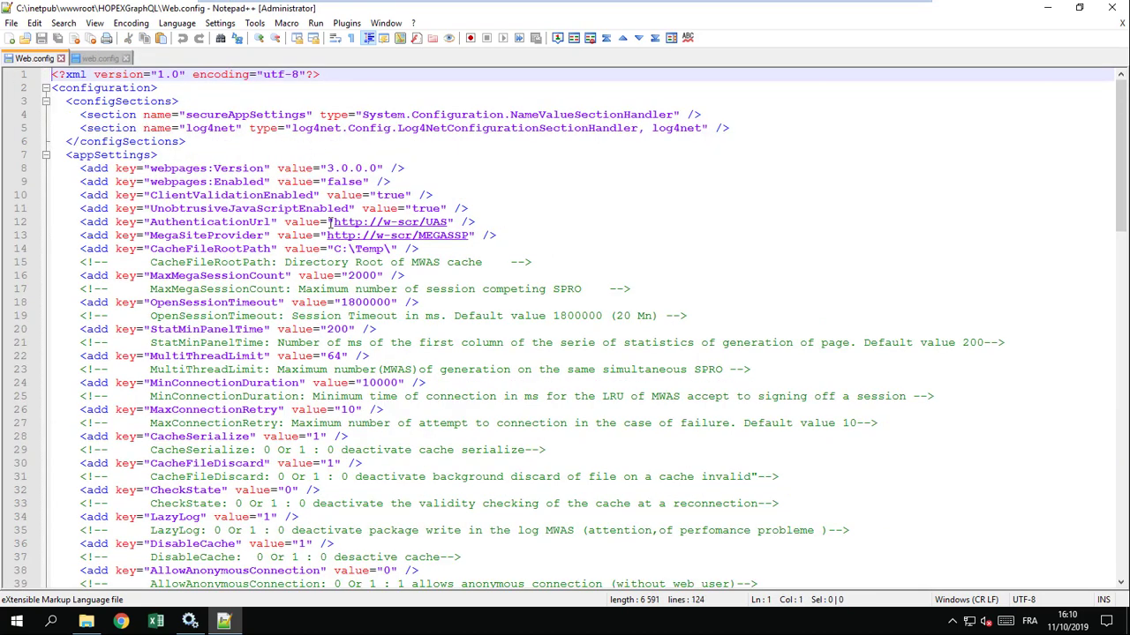
{"action": "left_click_drag", "start_coordinate": [333, 221], "coordinate": [424, 224]}
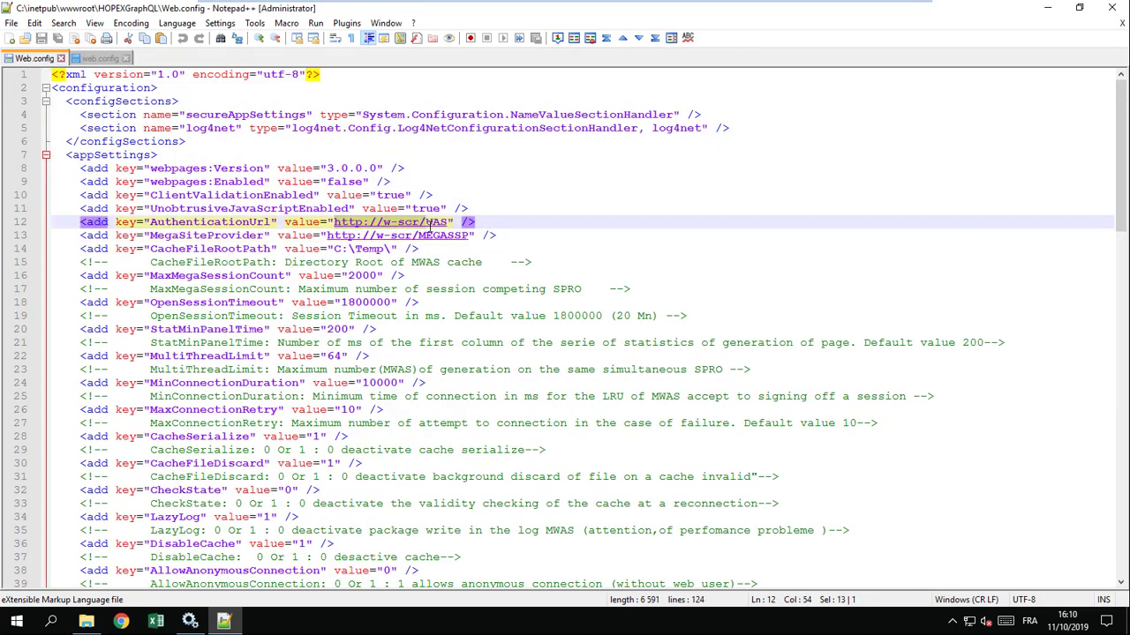
{"action": "key", "text": "ctrl+v"}
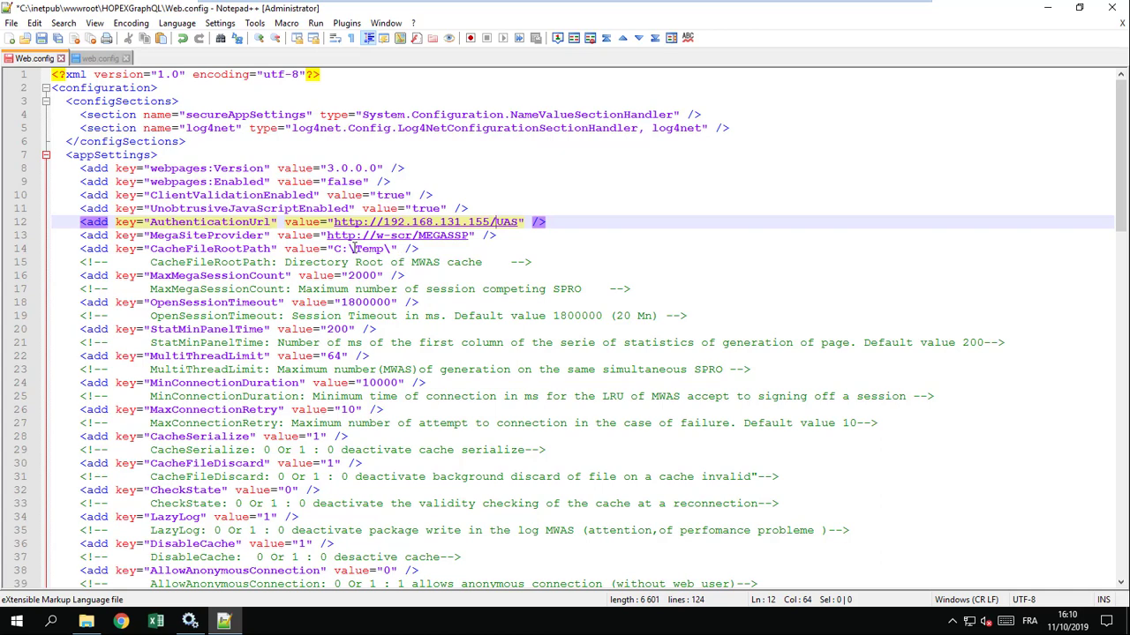
{"action": "left_click", "coordinate": [322, 235]}
{"action": "left_click_drag", "start_coordinate": [323, 235], "coordinate": [417, 235]}
{"action": "key", "text": "ctrl+v"}
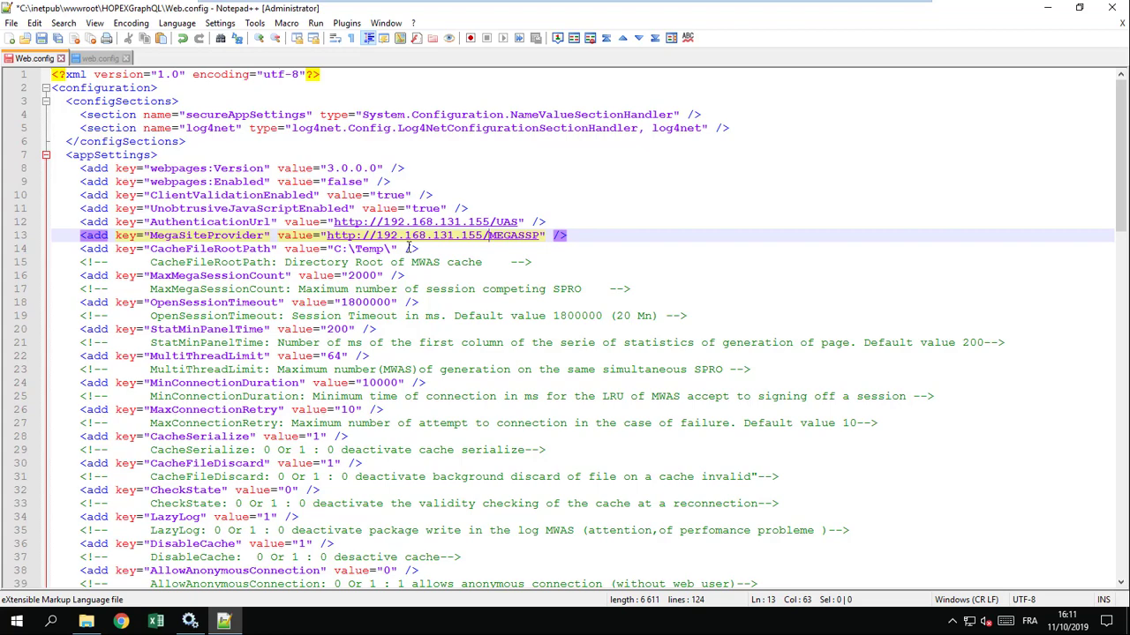
Set the Login value in the appSettings section of the HOPEXGraphQL Web.config to Mega.
{"action": "scroll", "coordinate": [409, 251], "scroll_direction": "down", "scroll_amount": 5}
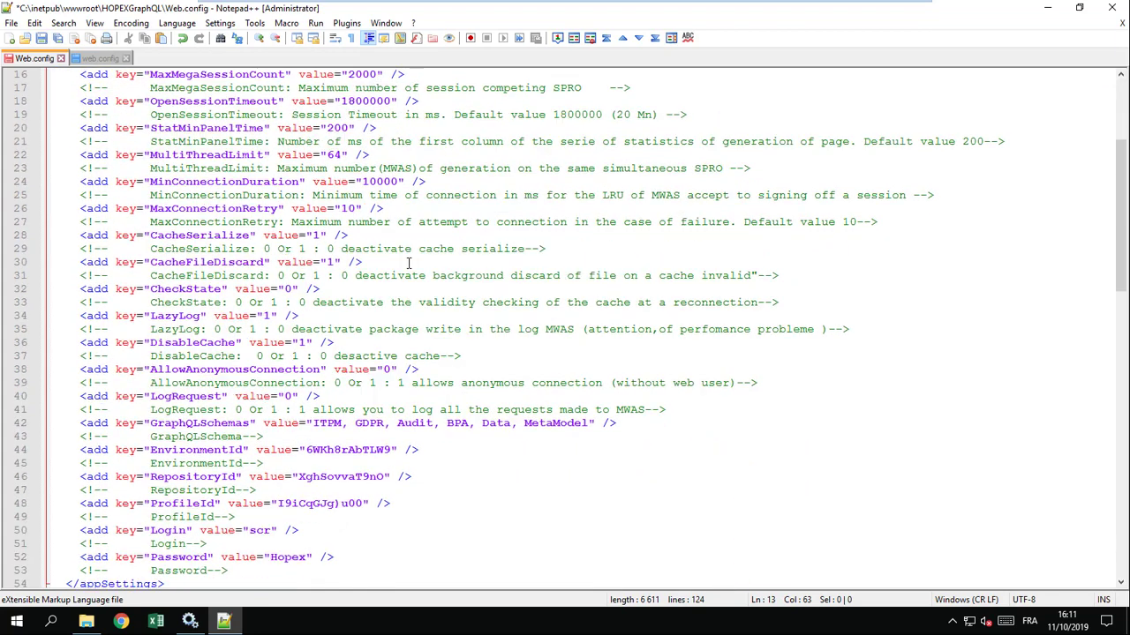
{"action": "scroll", "coordinate": [454, 433], "scroll_direction": "down", "scroll_amount": 3}
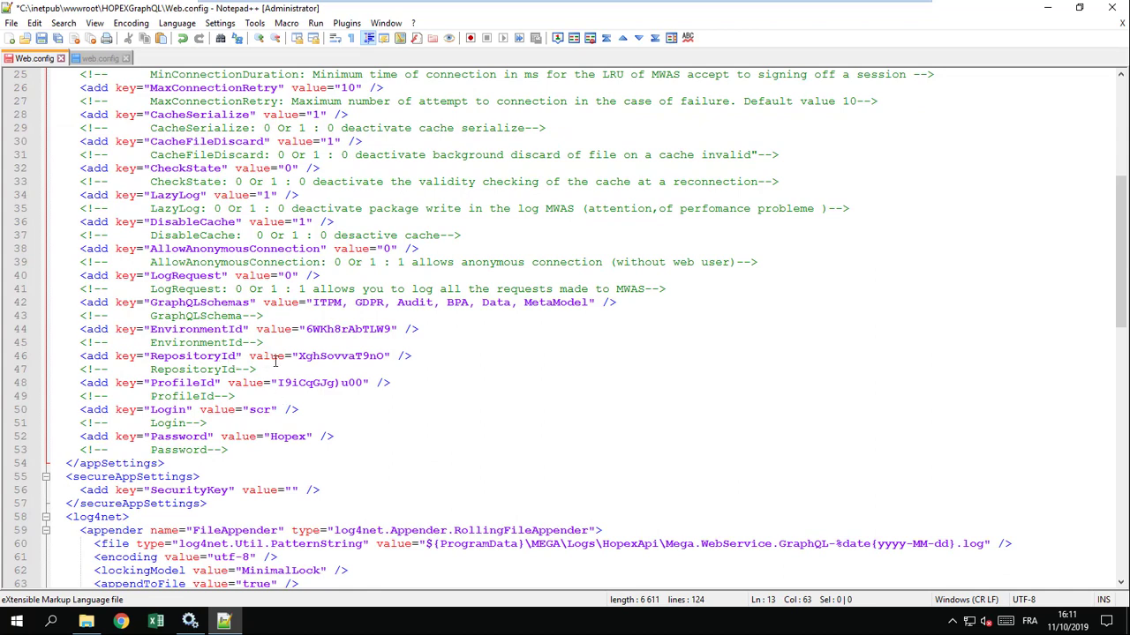
{"action": "scroll", "coordinate": [275, 358], "scroll_direction": "down", "scroll_amount": 2}
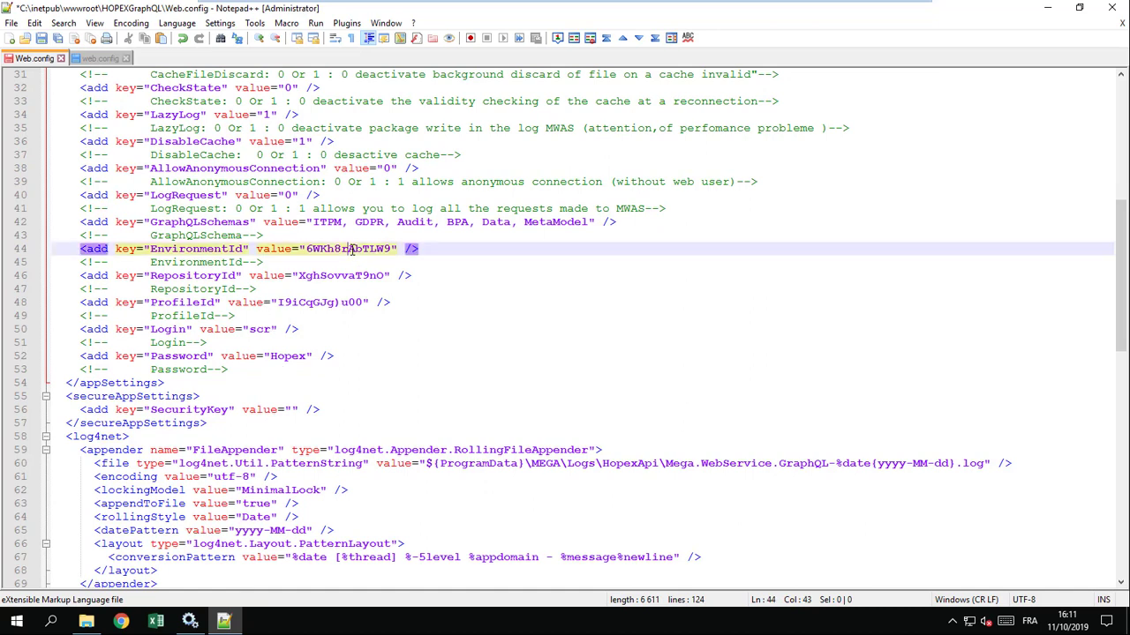
{"action": "double_click", "coordinate": [352, 249]}
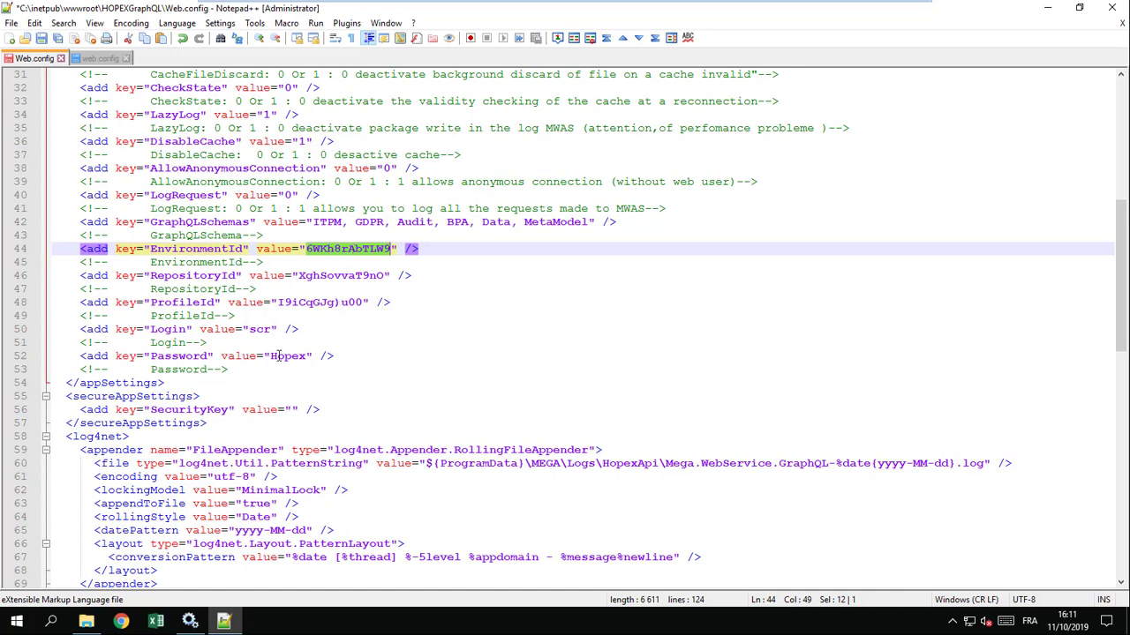
{"action": "double_click", "coordinate": [253, 329]}
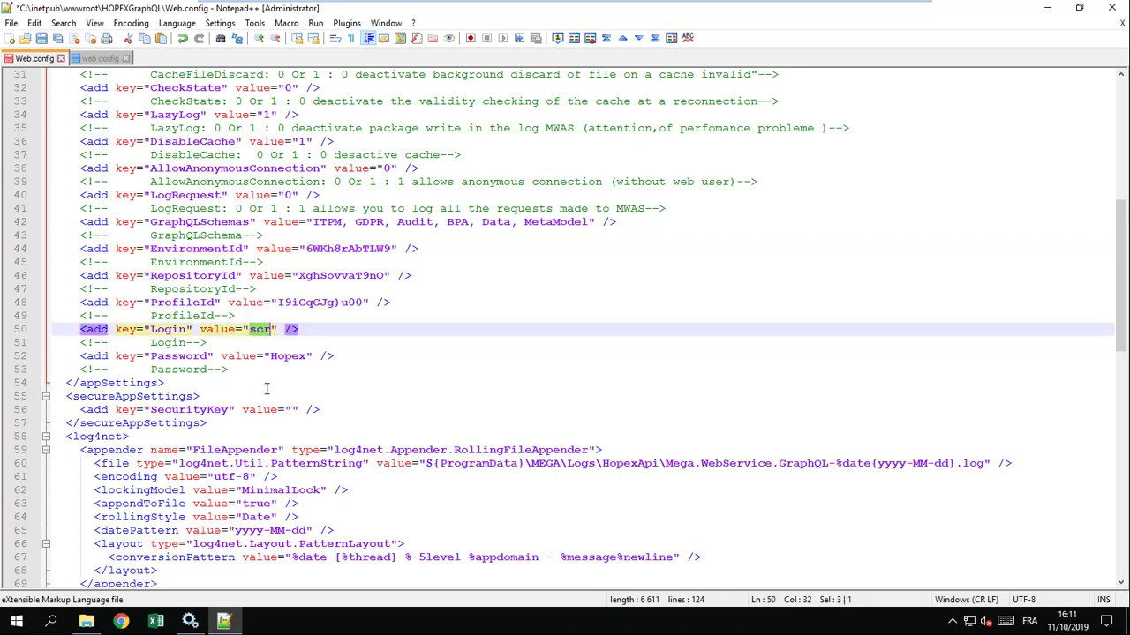
{"action": "type", "text": "Mega"}
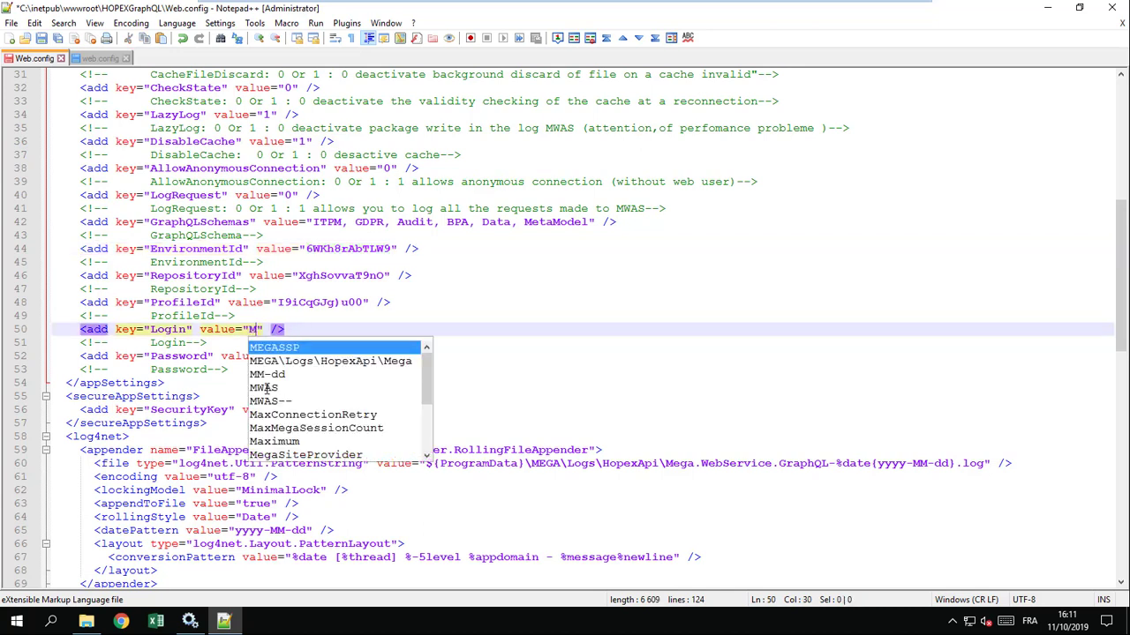
{"action": "left_click", "coordinate": [368, 275]}
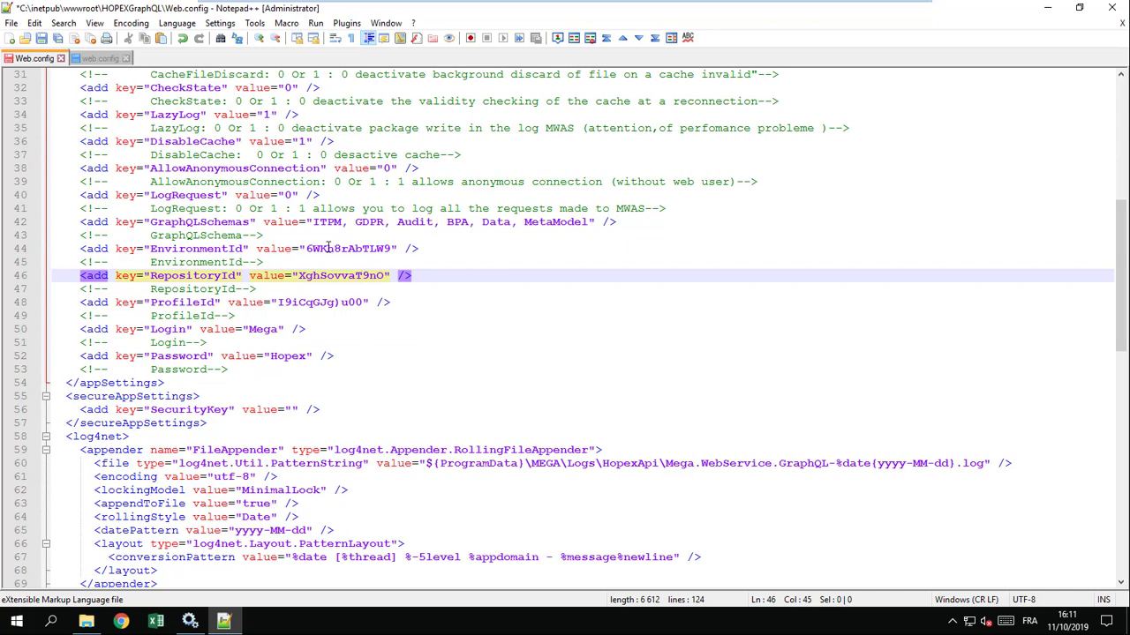
Select the EnvironmentId value for replacement and open megasite.ini from C:\Program Files (x86)\MEGA\HOPEX V3\Cfg.
{"action": "double_click", "coordinate": [328, 248]}
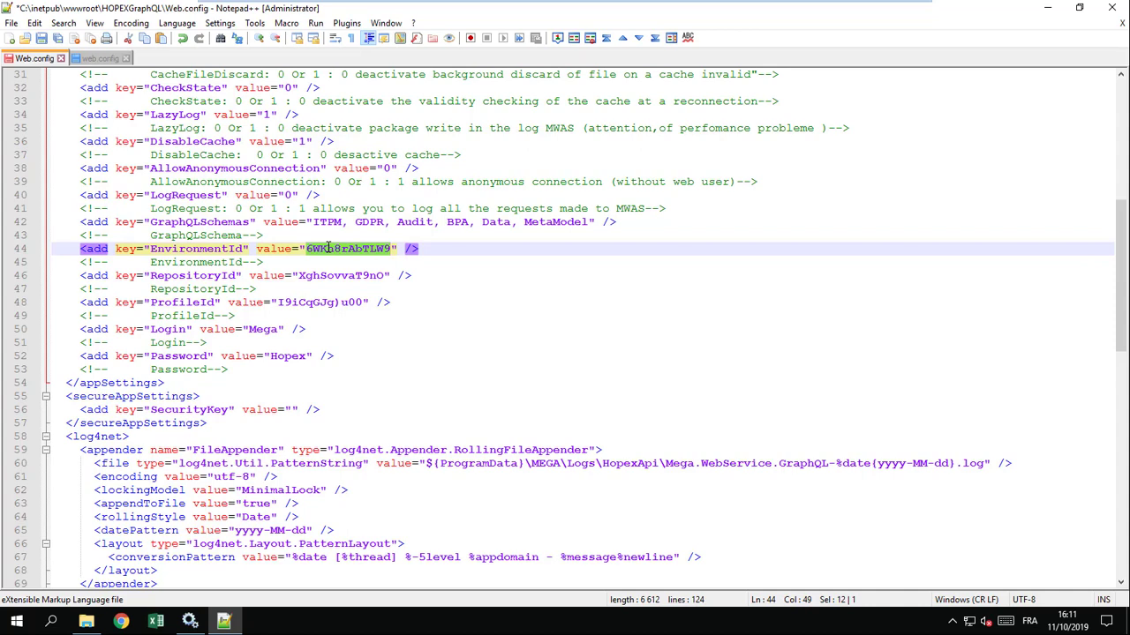
{"action": "left_click", "coordinate": [87, 624]}
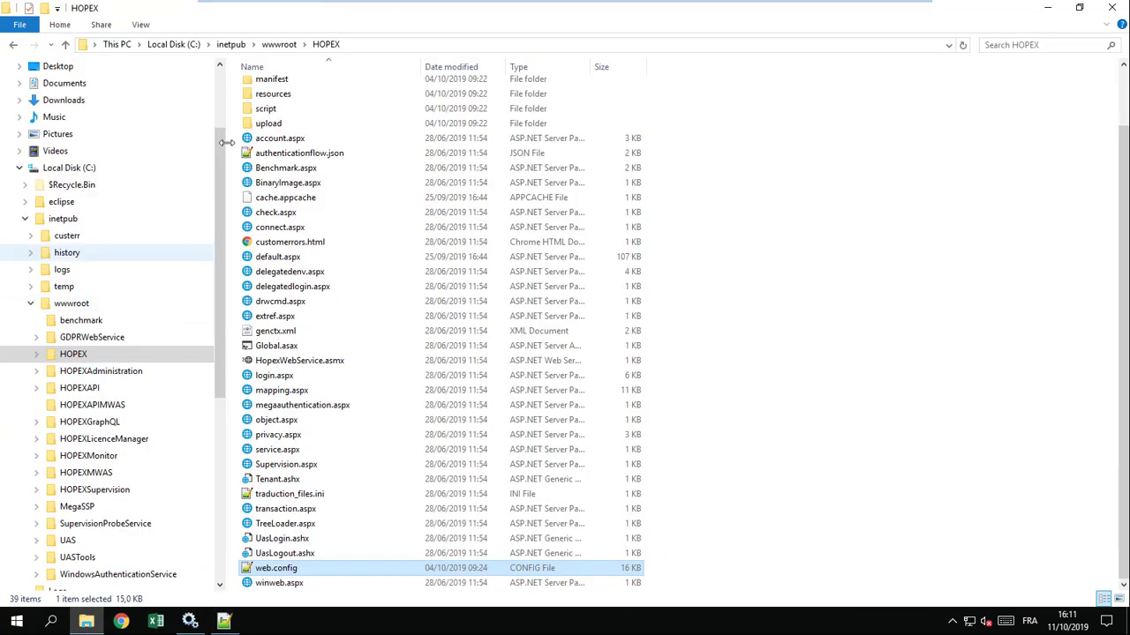
{"action": "scroll", "coordinate": [30, 171], "scroll_direction": "up", "scroll_amount": 3}
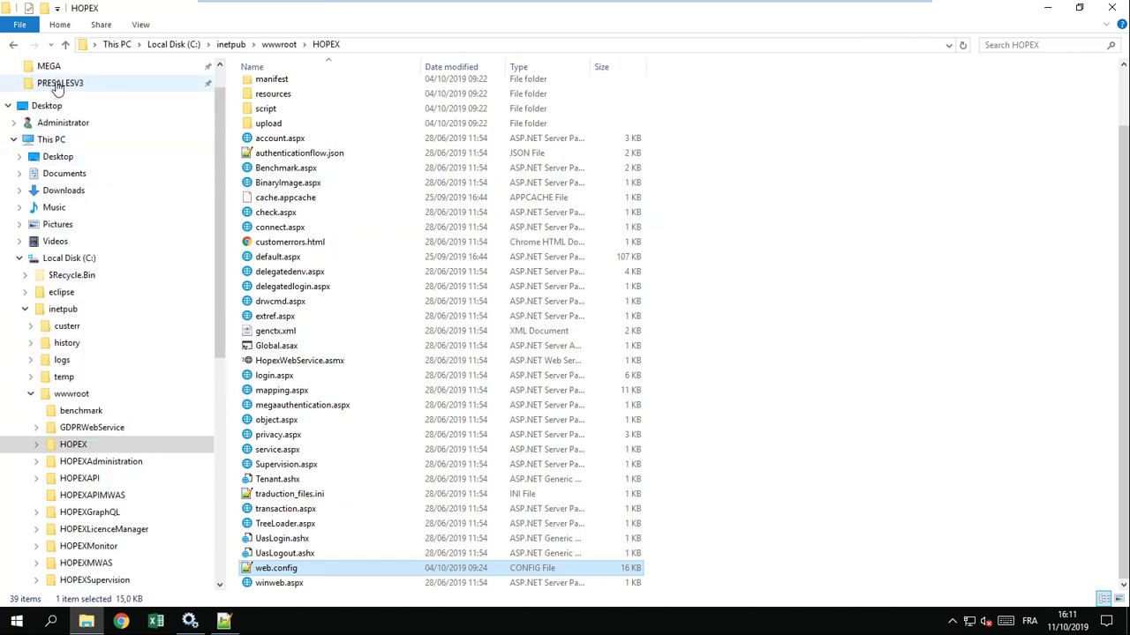
{"action": "left_click", "coordinate": [48, 111]}
{"action": "double_click", "coordinate": [294, 87]}
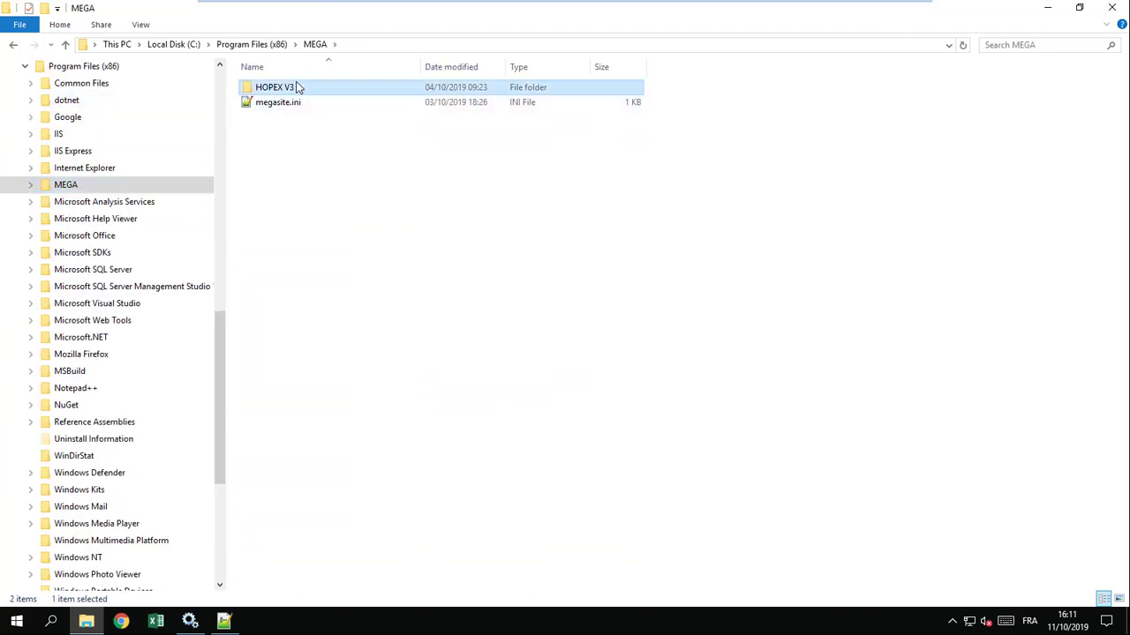
{"action": "double_click", "coordinate": [262, 87]}
{"action": "double_click", "coordinate": [265, 87]}
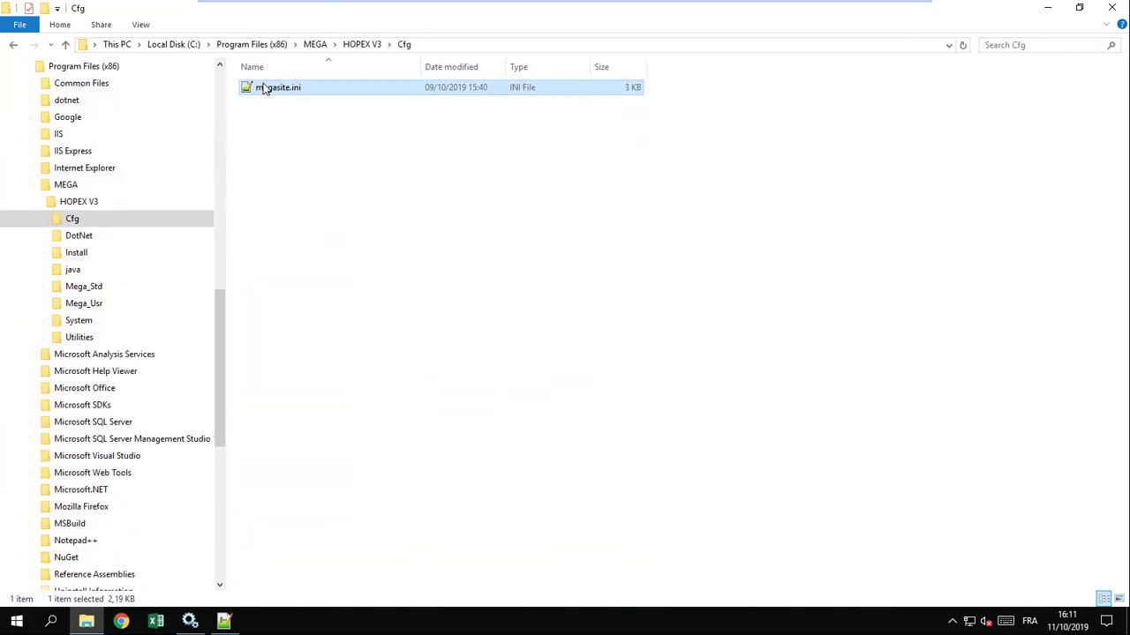
Copy the hexadecimal ID of the PRESALESV3 environment from the Environment Shortcuts section of megasite.ini.
{"action": "scroll", "coordinate": [239, 313], "scroll_direction": "down", "scroll_amount": 10}
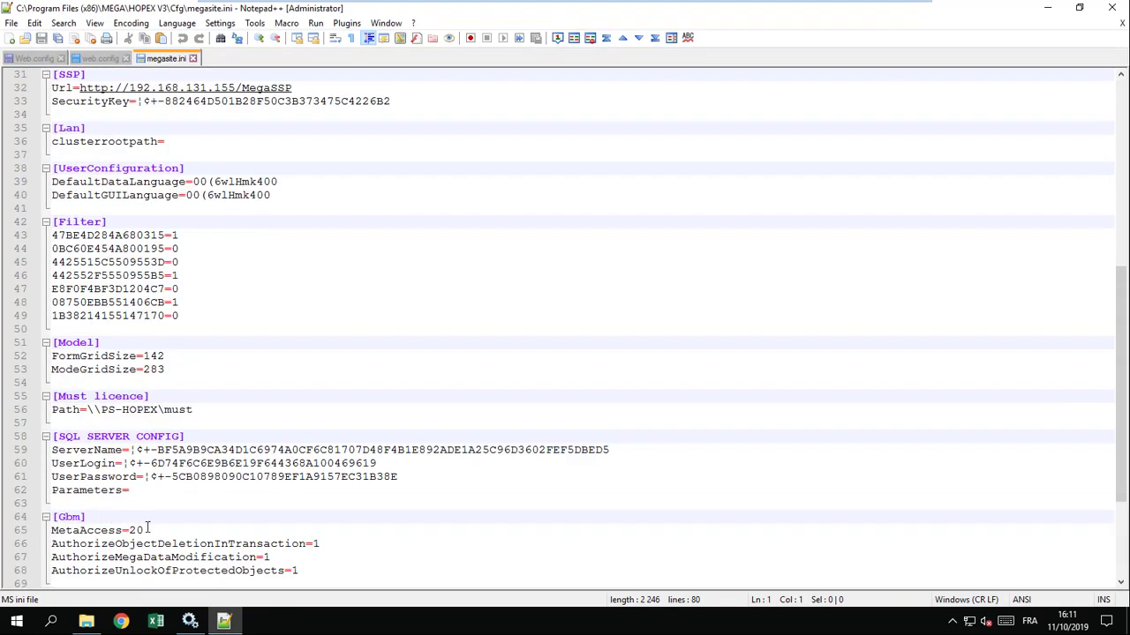
{"action": "scroll", "coordinate": [111, 428], "scroll_direction": "down", "scroll_amount": 4}
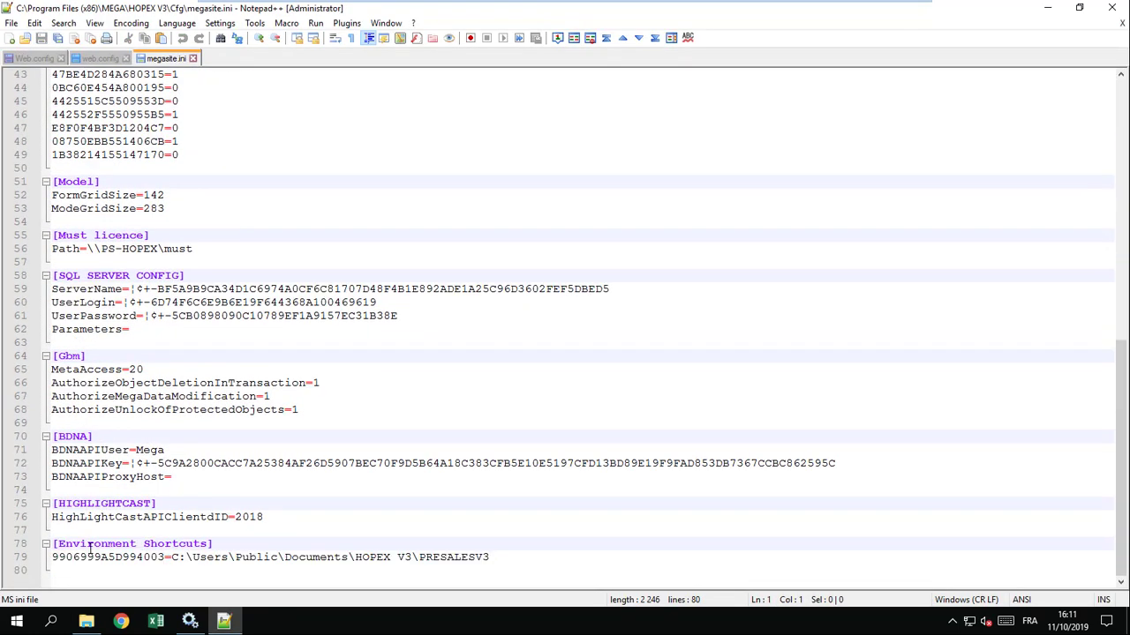
{"action": "double_click", "coordinate": [100, 559]}
{"action": "key", "text": "ctrl+c"}
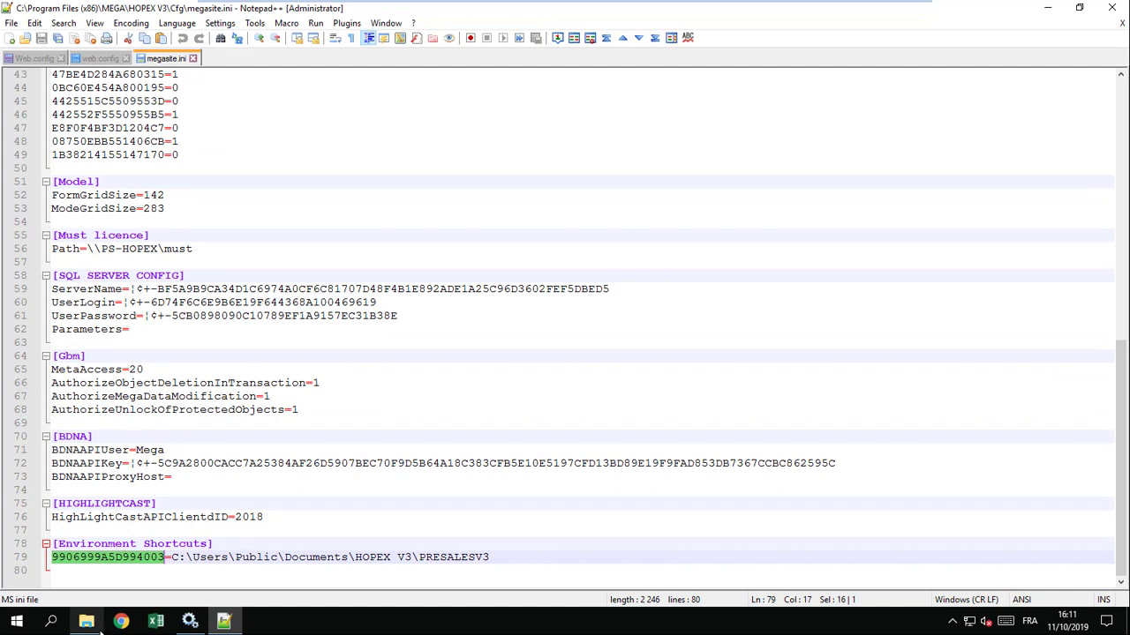
Launch MegaIDConverter.exe from the Utilities\HOPEX Server Supervisor folder of HOPEX V3.
{"action": "left_click", "coordinate": [88, 622]}
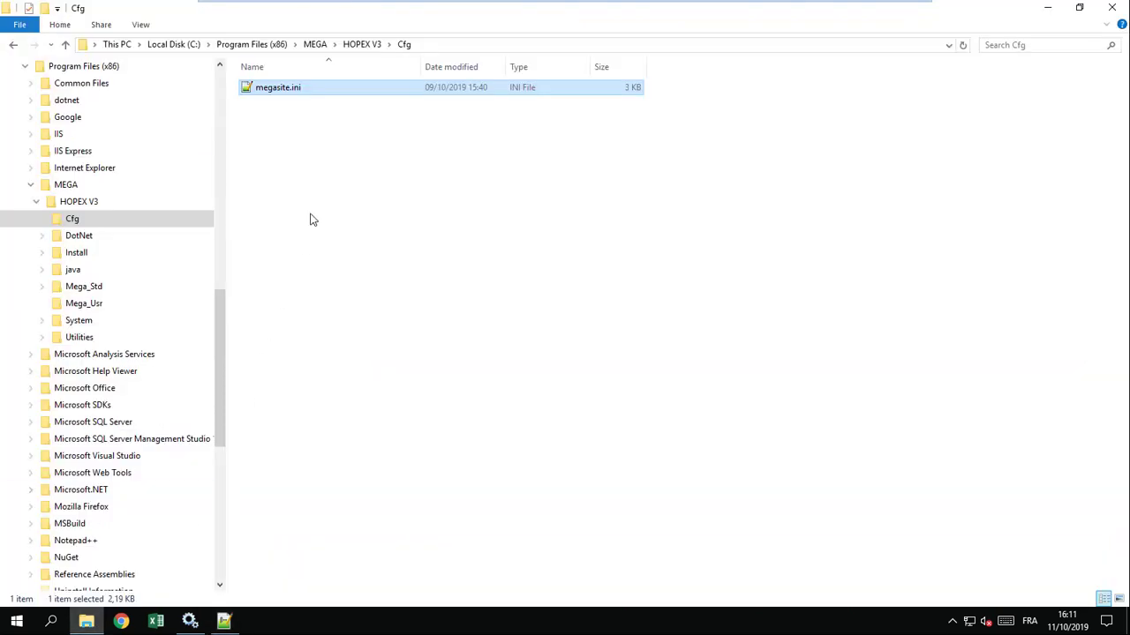
{"action": "left_click", "coordinate": [359, 44]}
{"action": "left_click", "coordinate": [272, 193]}
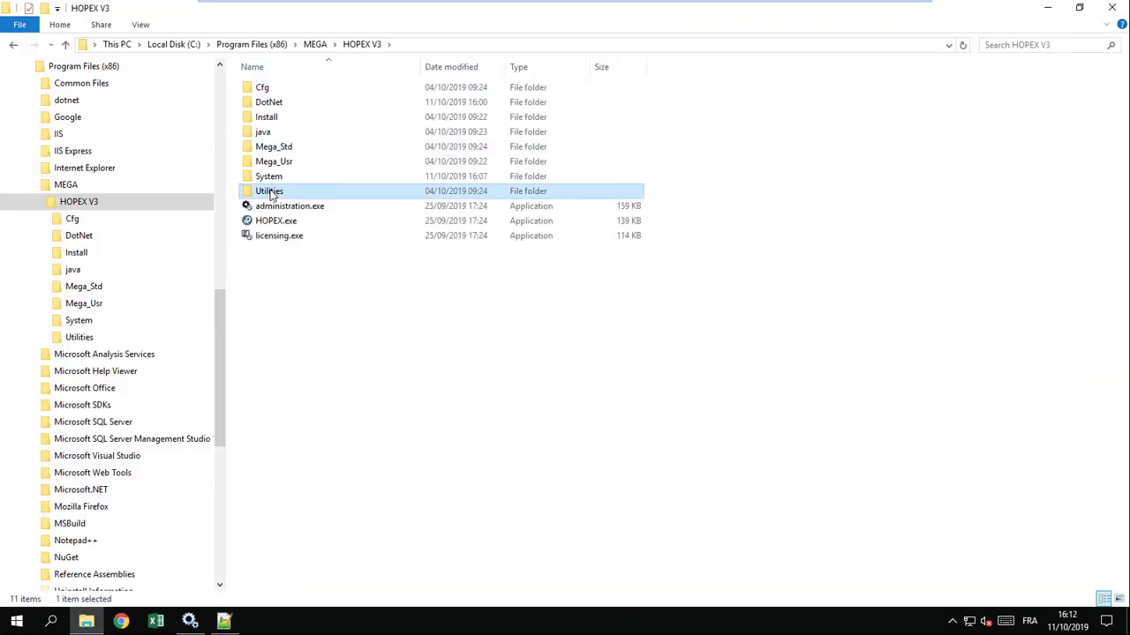
{"action": "double_click", "coordinate": [271, 194]}
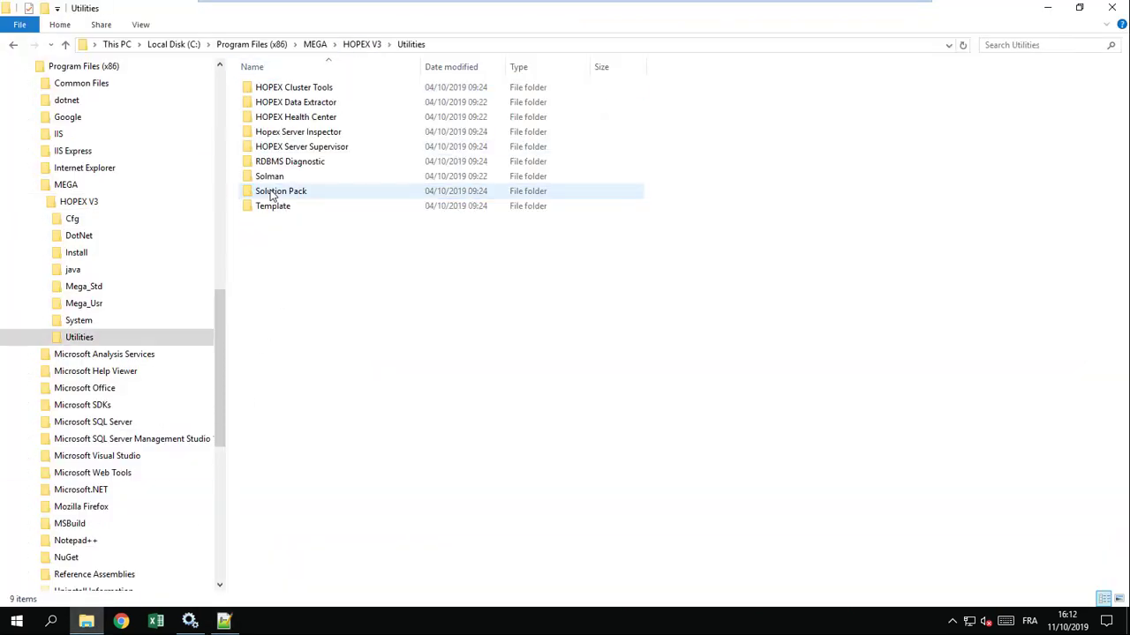
{"action": "double_click", "coordinate": [320, 145]}
{"action": "left_click", "coordinate": [303, 103]}
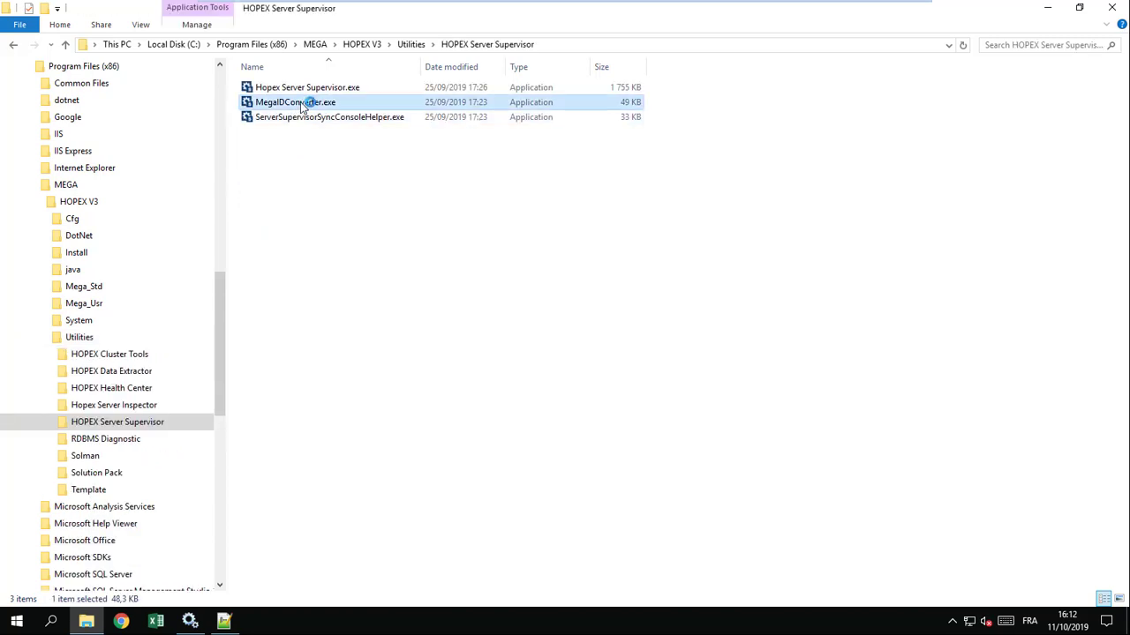
Convert the hexa idabs 9906999A5D994003 in MegaIDConverter and copy the resulting 12-character cn64 idabs.
{"action": "double_click", "coordinate": [568, 232]}
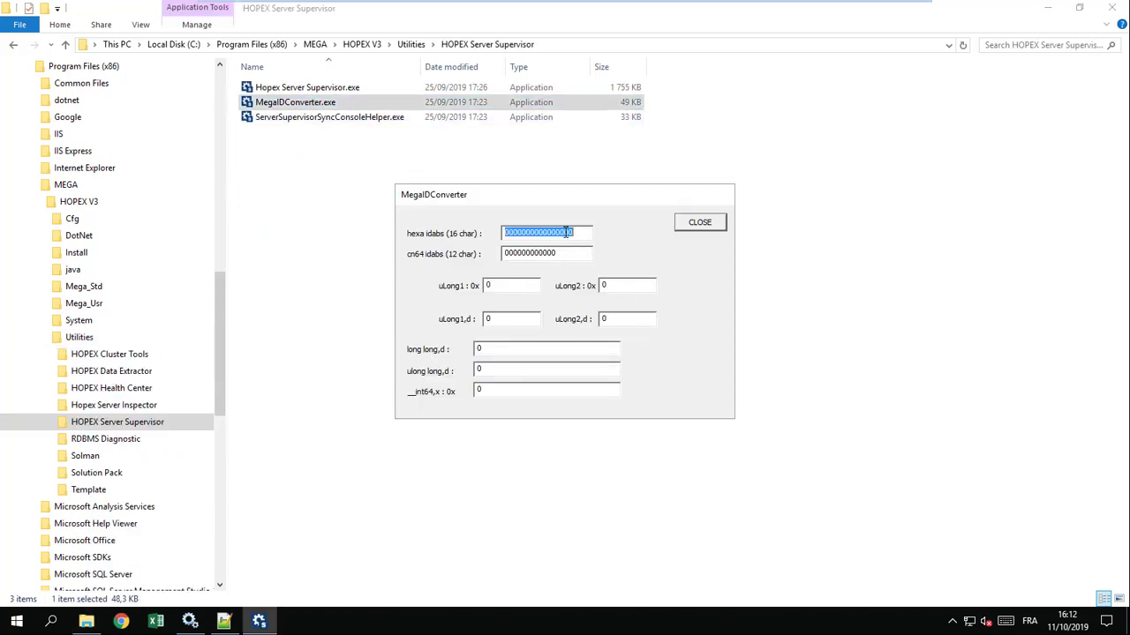
{"action": "key", "text": "ctrl+v"}
{"action": "double_click", "coordinate": [528, 254]}
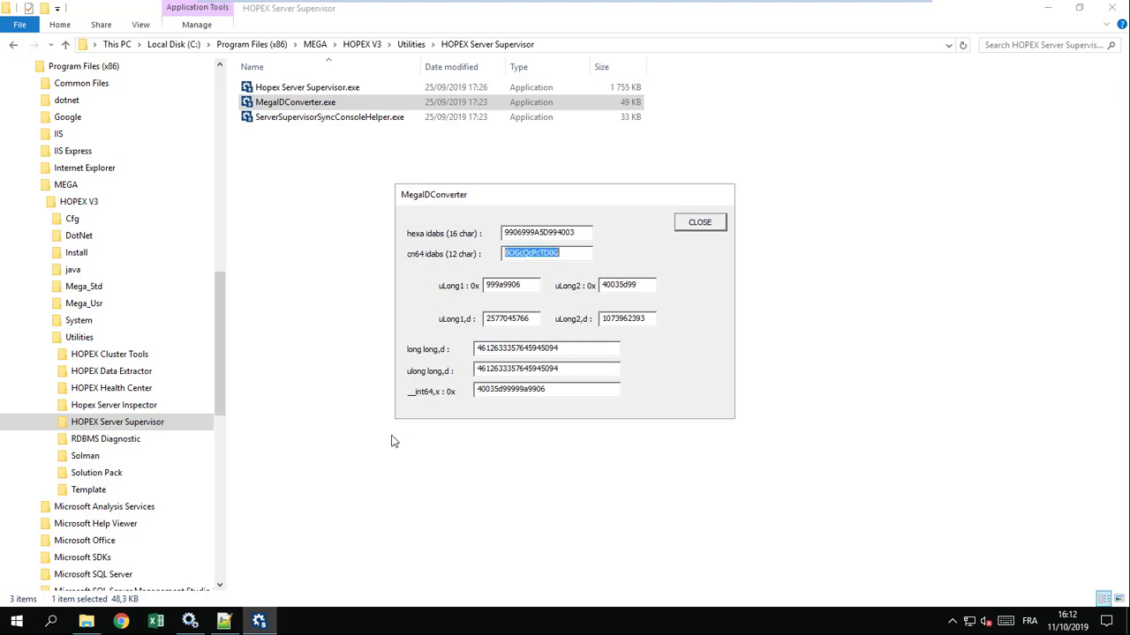
Set the EnvironmentId value in the HOPEXGraphQL Web.config to the converted ID BOGcQcPcTD0G and save the file.
{"action": "left_click", "coordinate": [224, 622]}
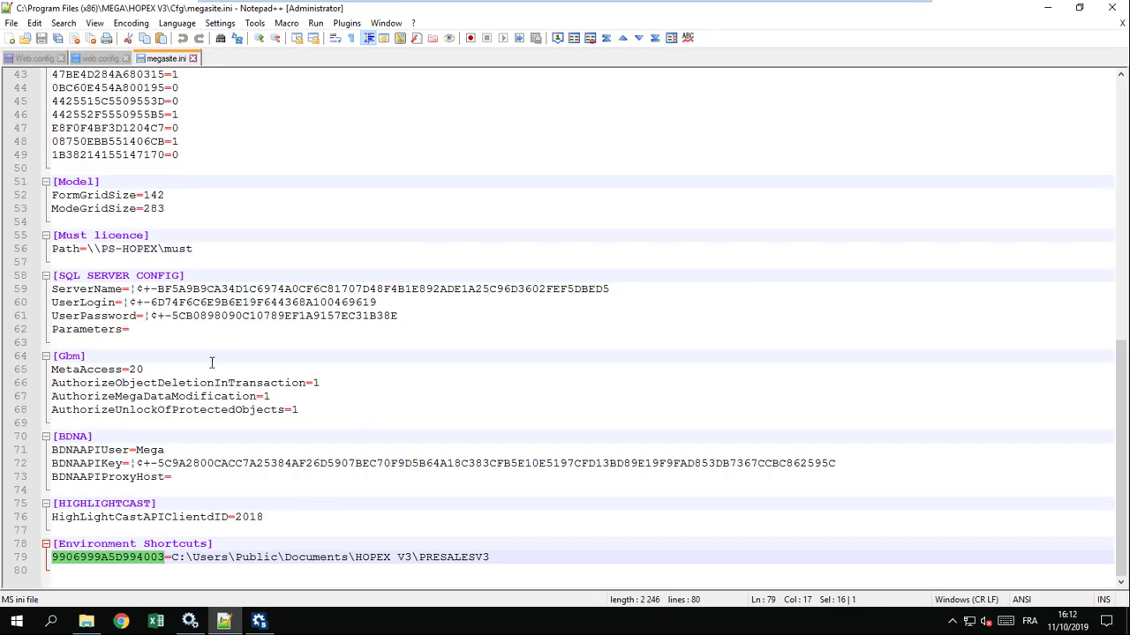
{"action": "left_click", "coordinate": [101, 58]}
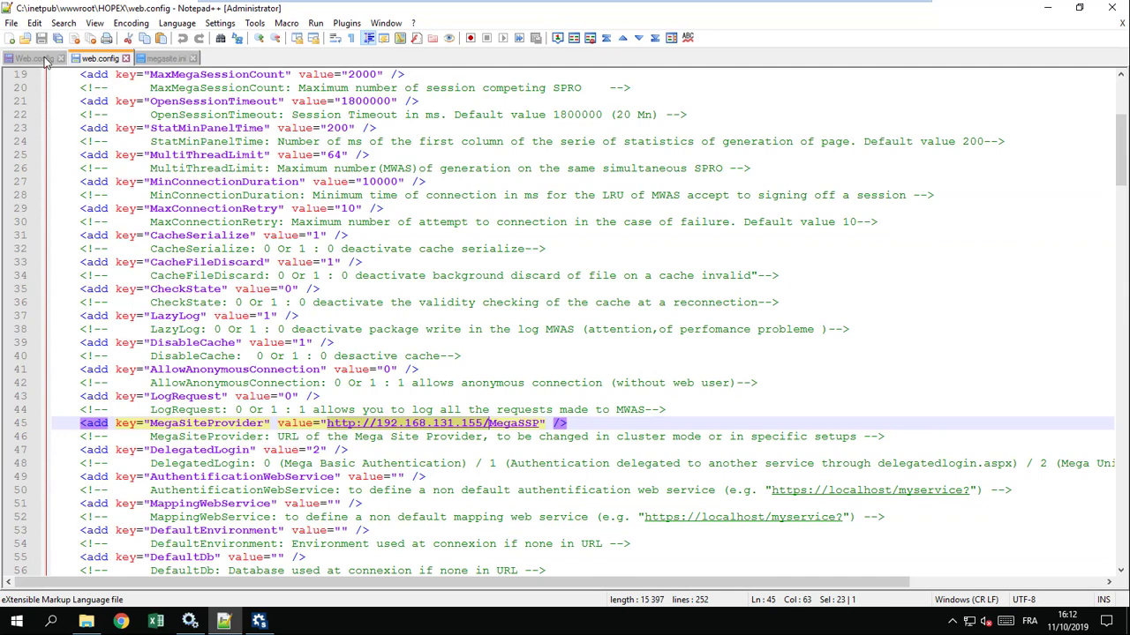
{"action": "left_click", "coordinate": [46, 60]}
{"action": "type", "text": "3OGcQcPcTD0G"}
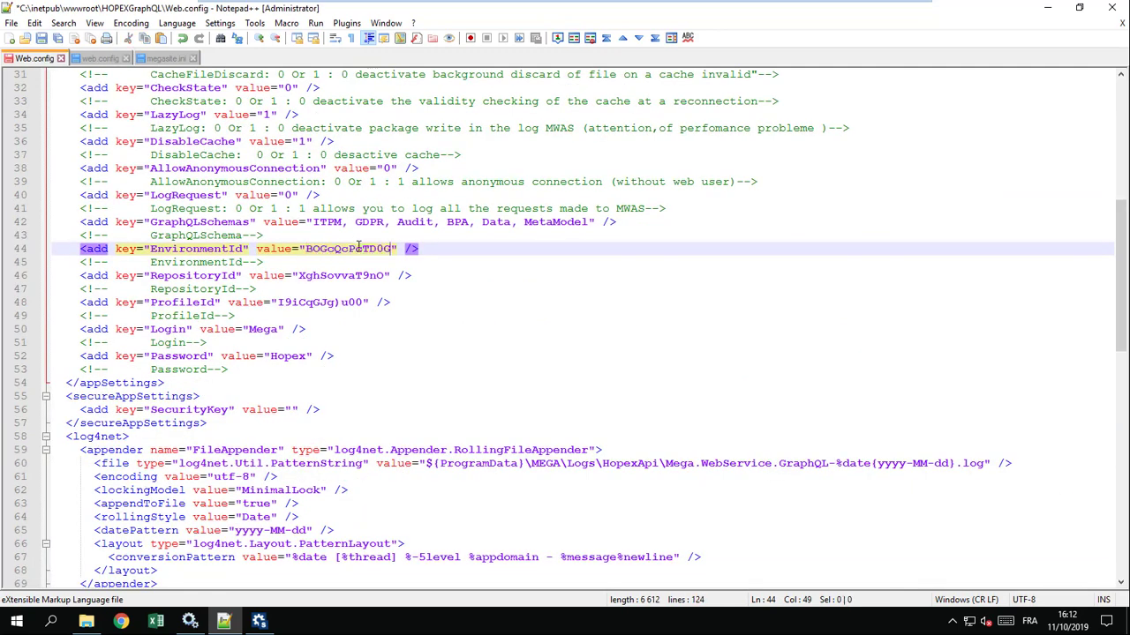
{"action": "left_click", "coordinate": [340, 264]}
{"action": "key", "text": "ctrl+s"}
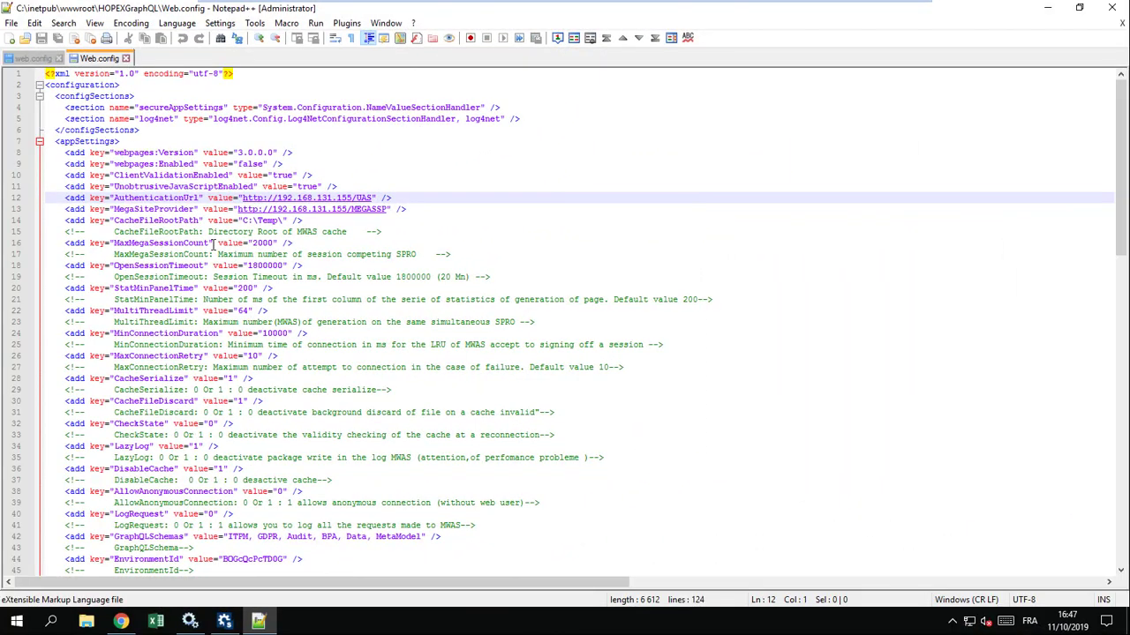
Collapse appSettings in the HOPEX web.config and copy its whole encrypted secureAppSettings section.
{"action": "scroll", "coordinate": [212, 244], "scroll_direction": "down", "scroll_amount": 8}
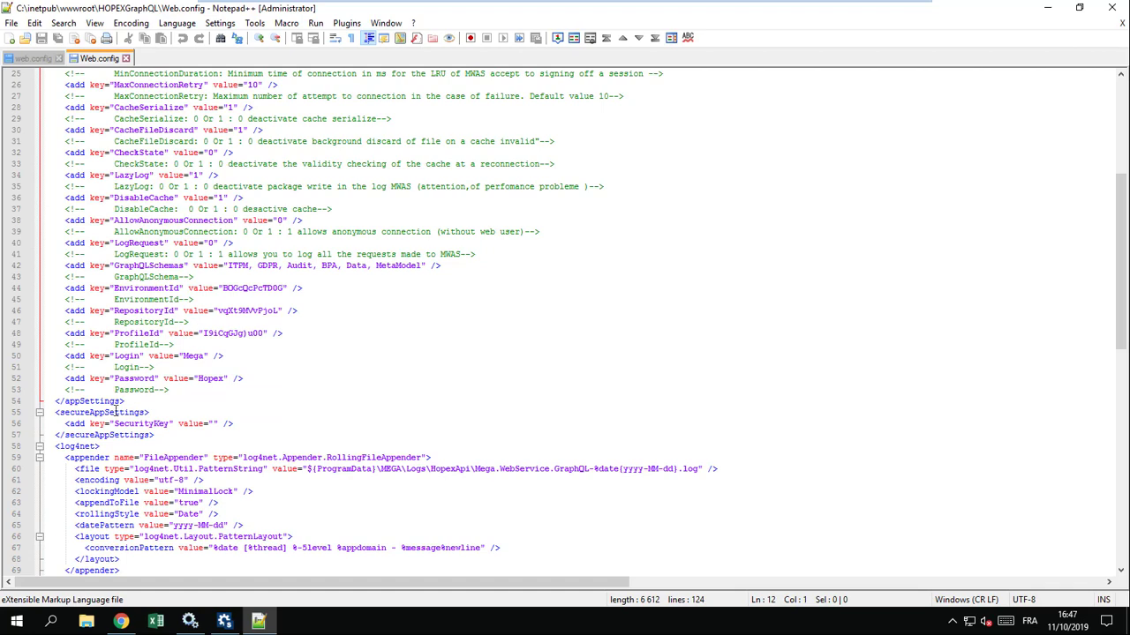
{"action": "left_click", "coordinate": [30, 58]}
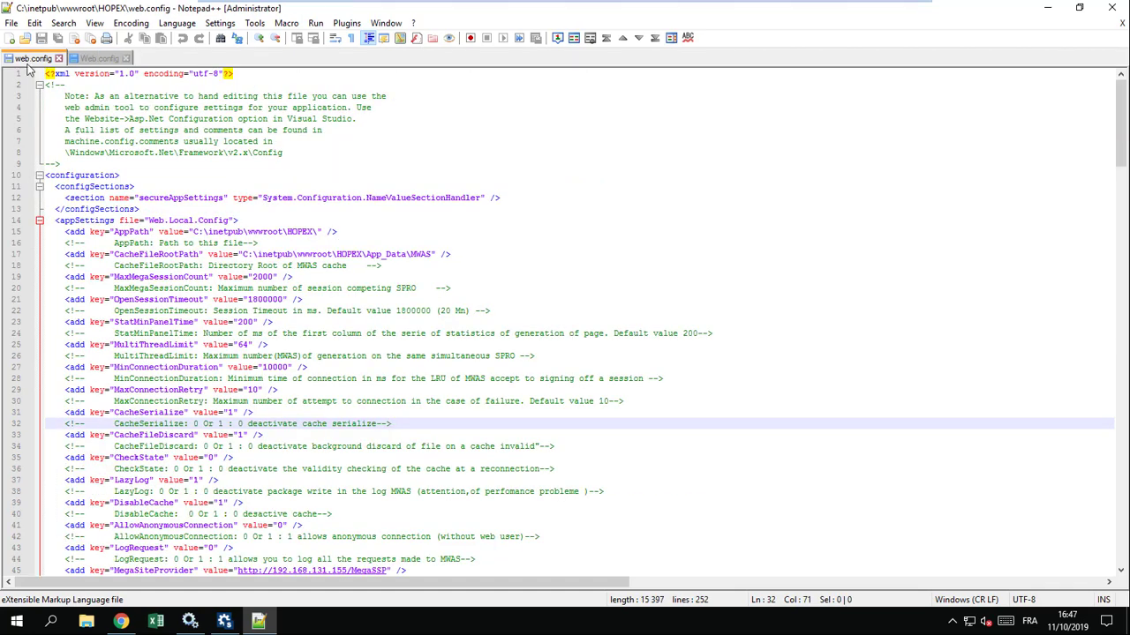
{"action": "left_click", "coordinate": [39, 220]}
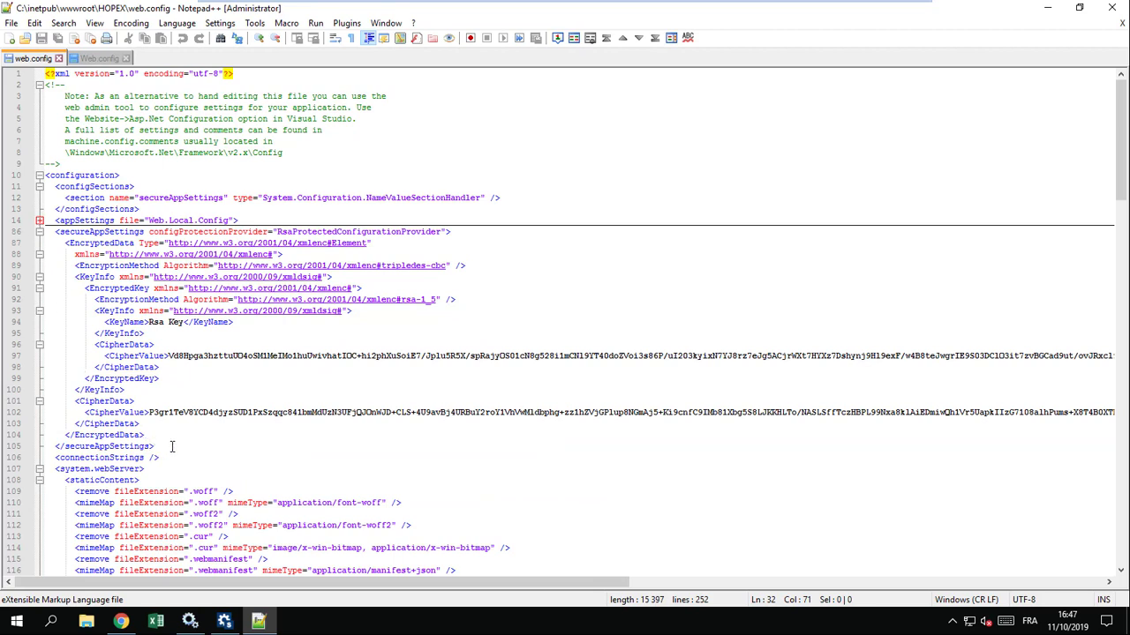
{"action": "left_click_drag", "start_coordinate": [171, 449], "coordinate": [2, 227]}
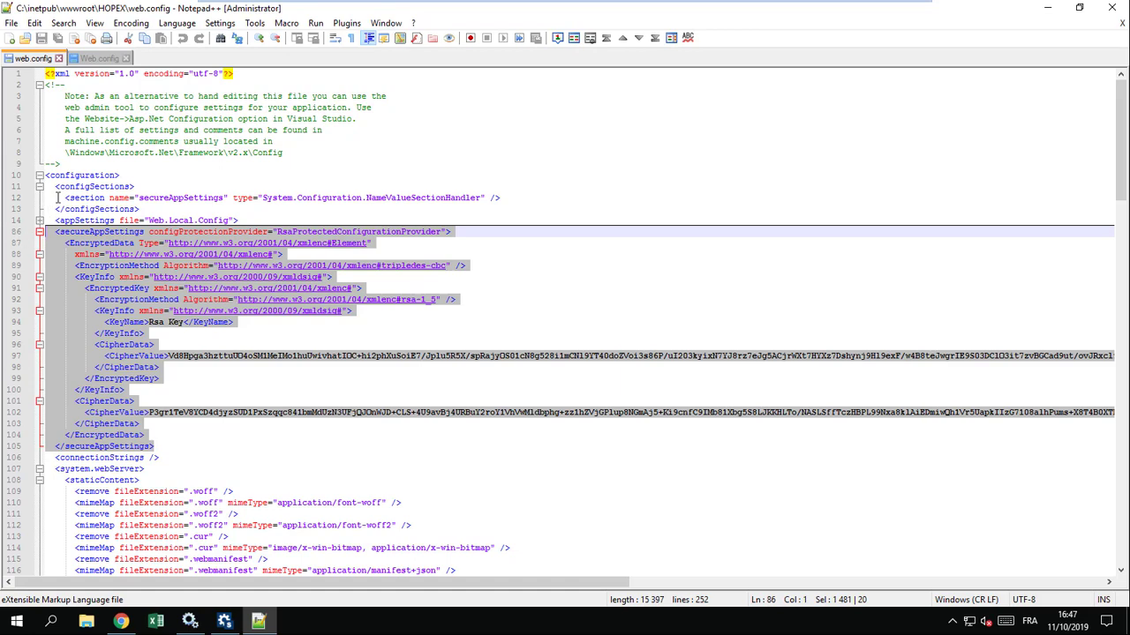
Replace the secureAppSettings section holding the empty SecurityKey in the HOPEXGraphQL Web.config with the copied encrypted section.
{"action": "left_click", "coordinate": [100, 64]}
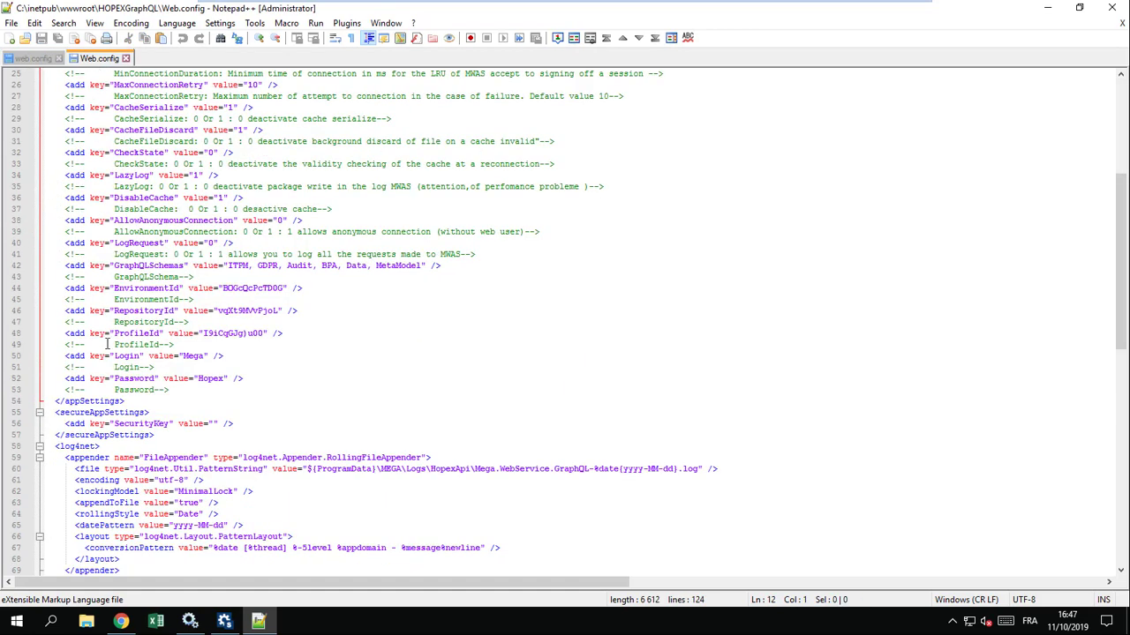
{"action": "left_click_drag", "start_coordinate": [159, 433], "coordinate": [39, 408]}
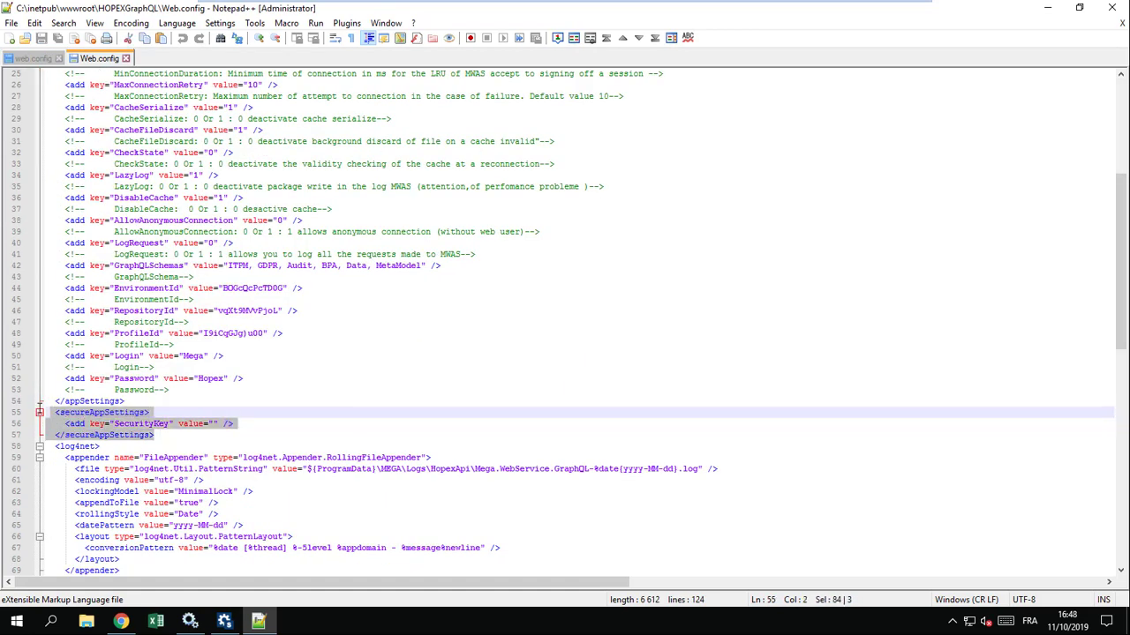
{"action": "key", "text": "ctrl+v"}
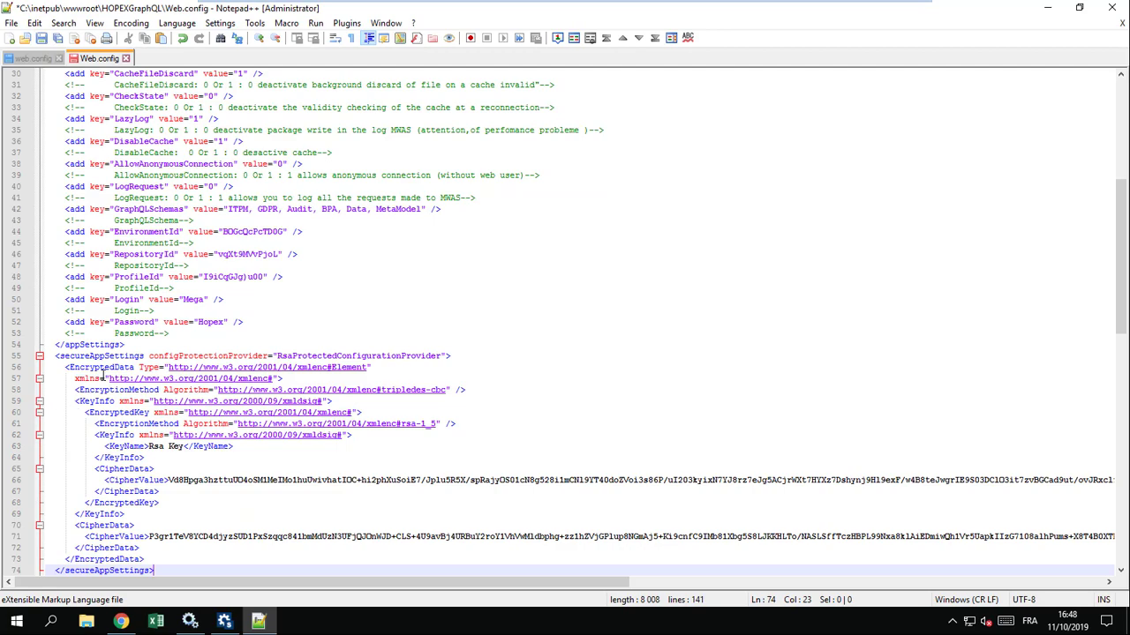
Review the pasted secureAppSettings and the other settings in the HOPEXGraphQL Web.config, and save the file.
{"action": "scroll", "coordinate": [103, 374], "scroll_direction": "down", "scroll_amount": 1}
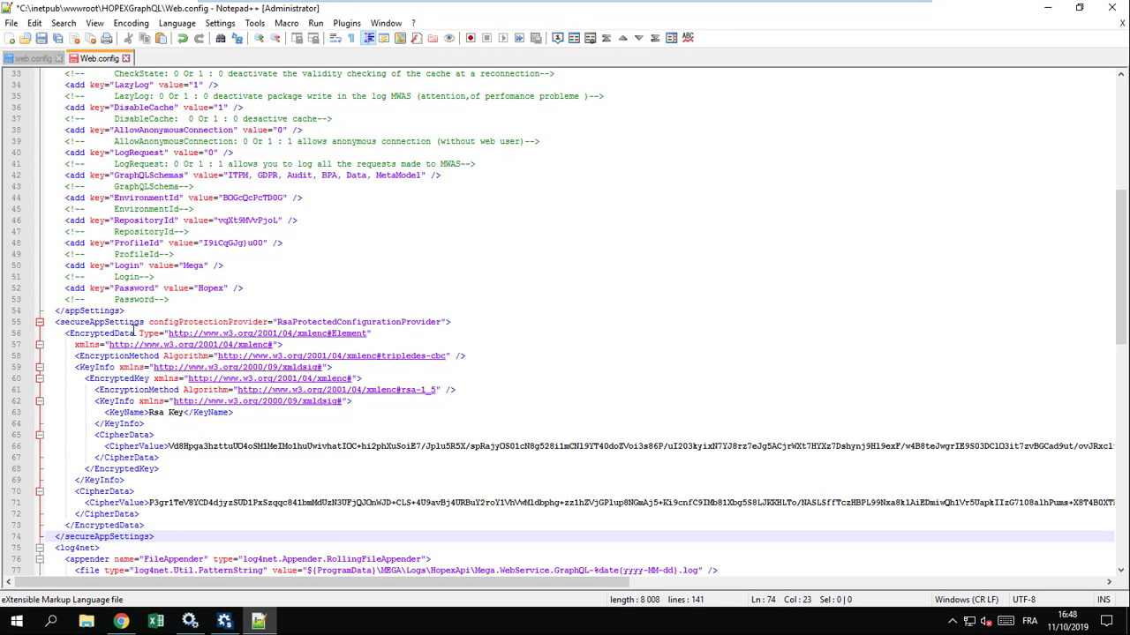
{"action": "scroll", "coordinate": [163, 299], "scroll_direction": "up", "scroll_amount": 11}
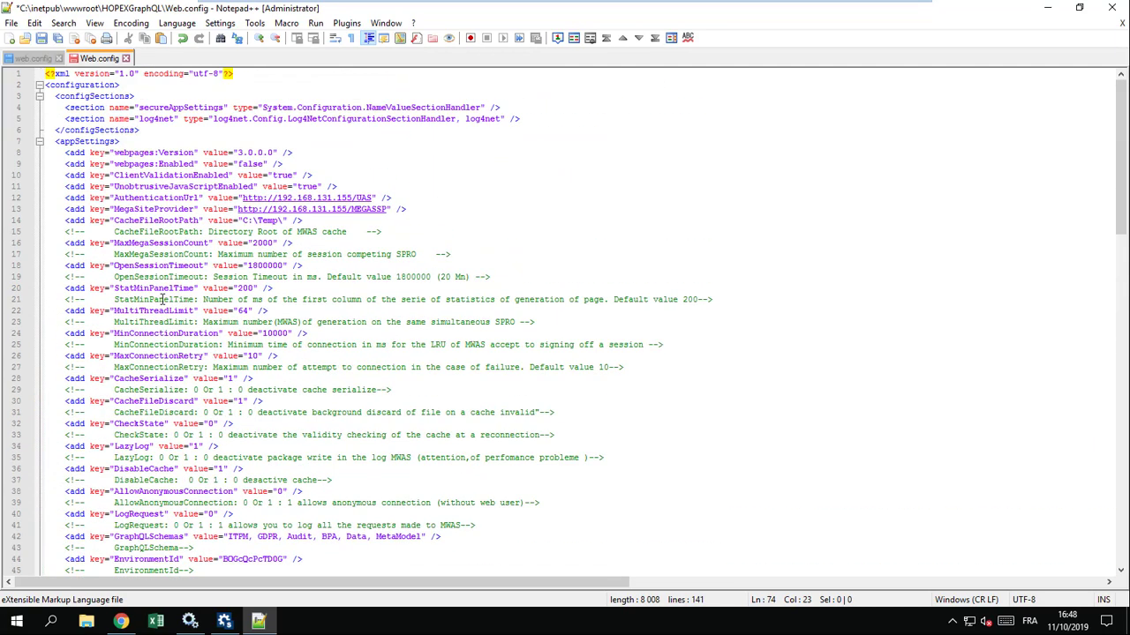
{"action": "key", "text": "ctrl+s"}
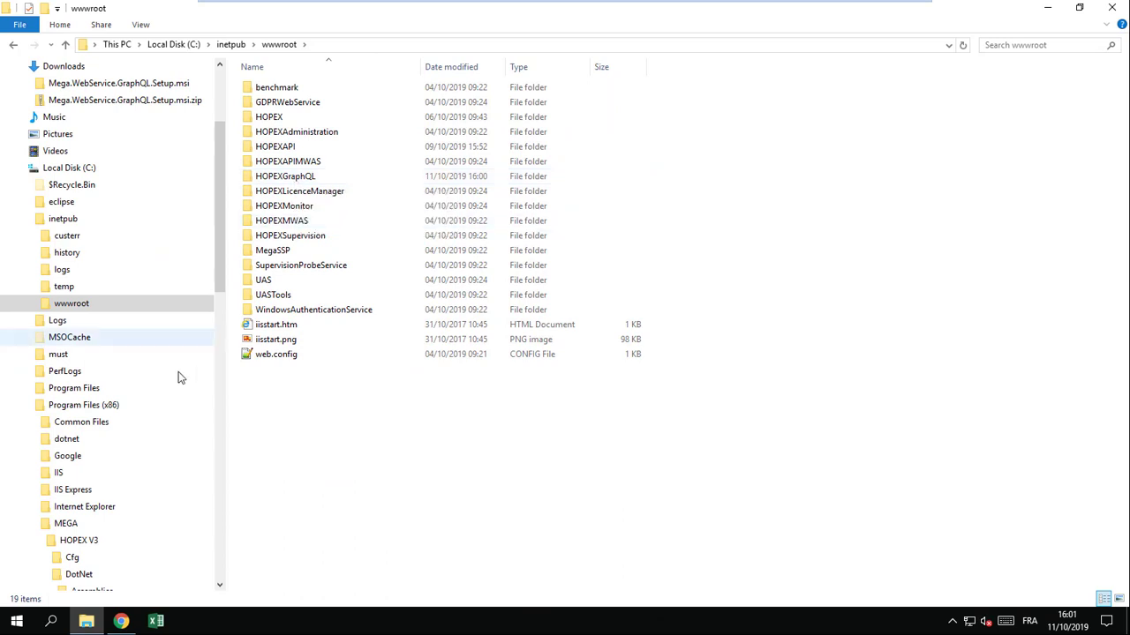
Open Internet Information Services (IIS) Manager and expand the PS-HOPEX server down to the applications of Default Web Site.
{"action": "left_click", "coordinate": [16, 621]}
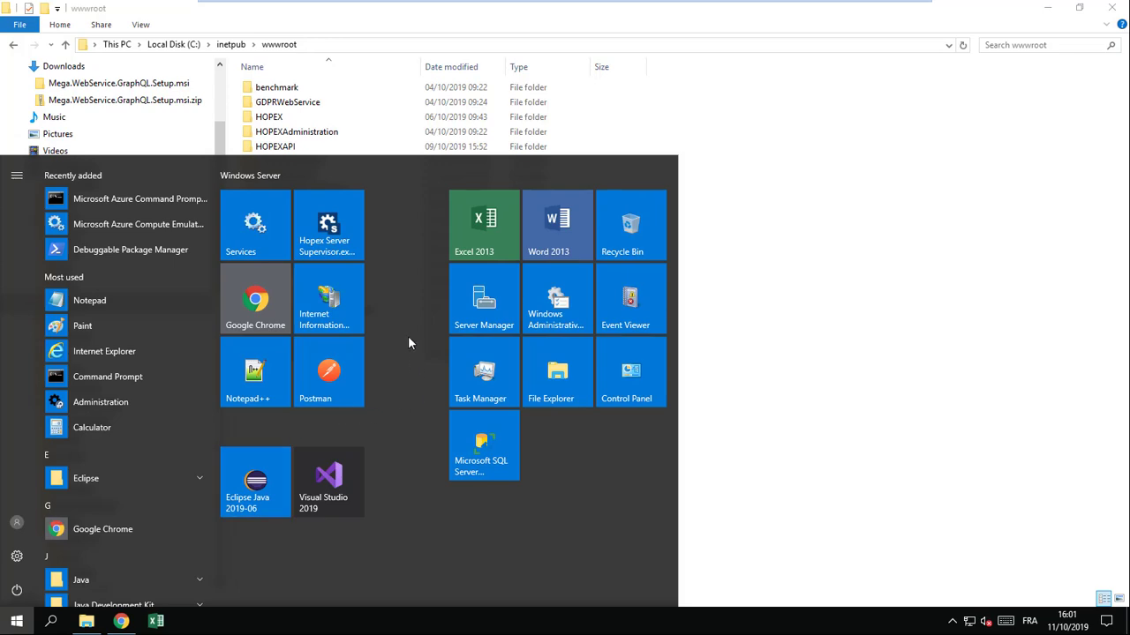
{"action": "left_click", "coordinate": [340, 306]}
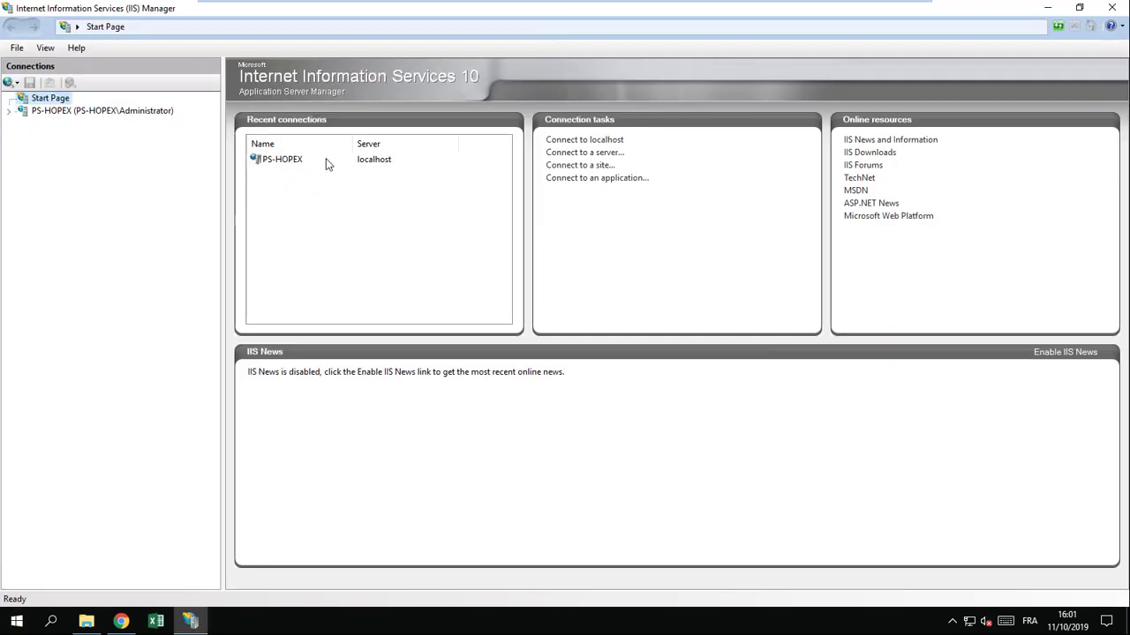
{"action": "left_click", "coordinate": [8, 112]}
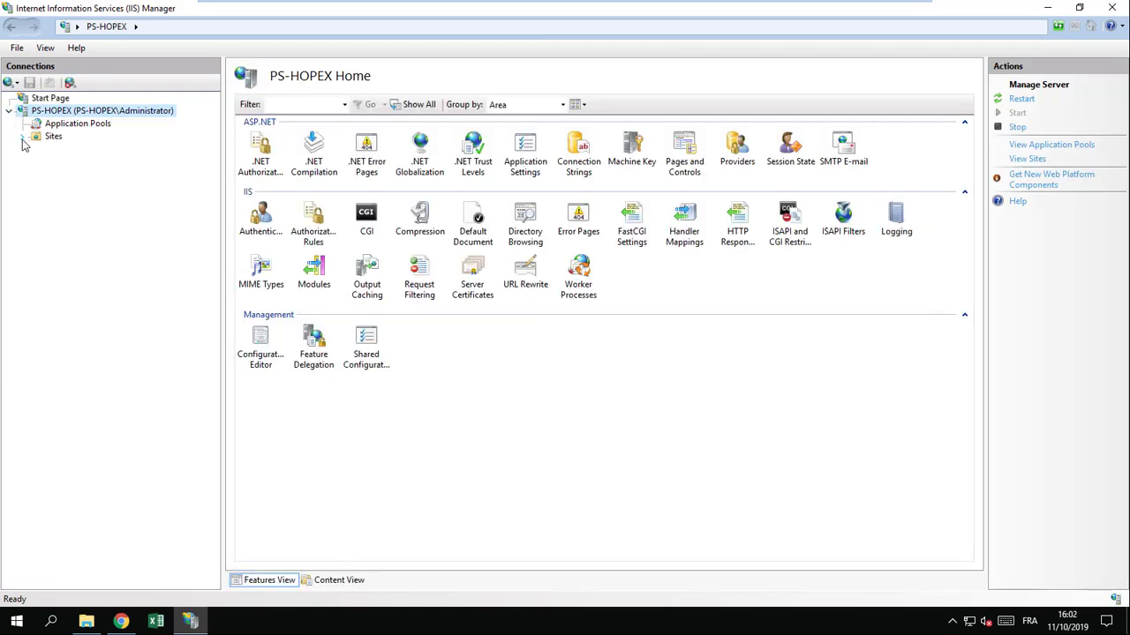
{"action": "left_click", "coordinate": [22, 136]}
{"action": "left_click", "coordinate": [36, 148]}
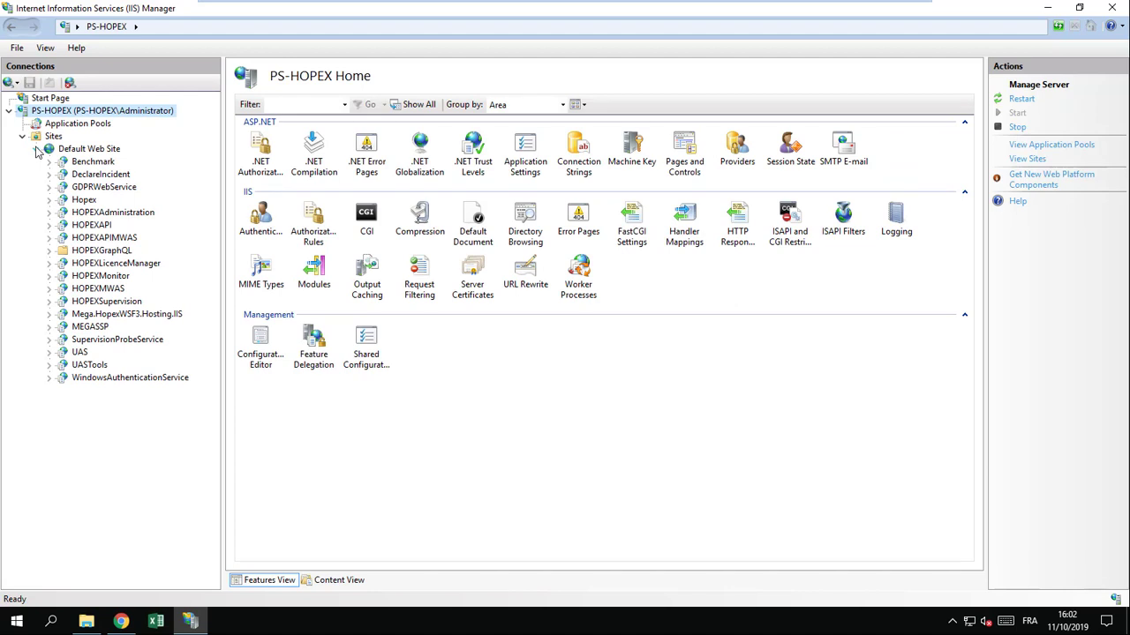
Convert the HOPEXGraphQL folder under Default Web Site to an application using the HOPEXAPI application pool.
{"action": "right_click", "coordinate": [106, 254]}
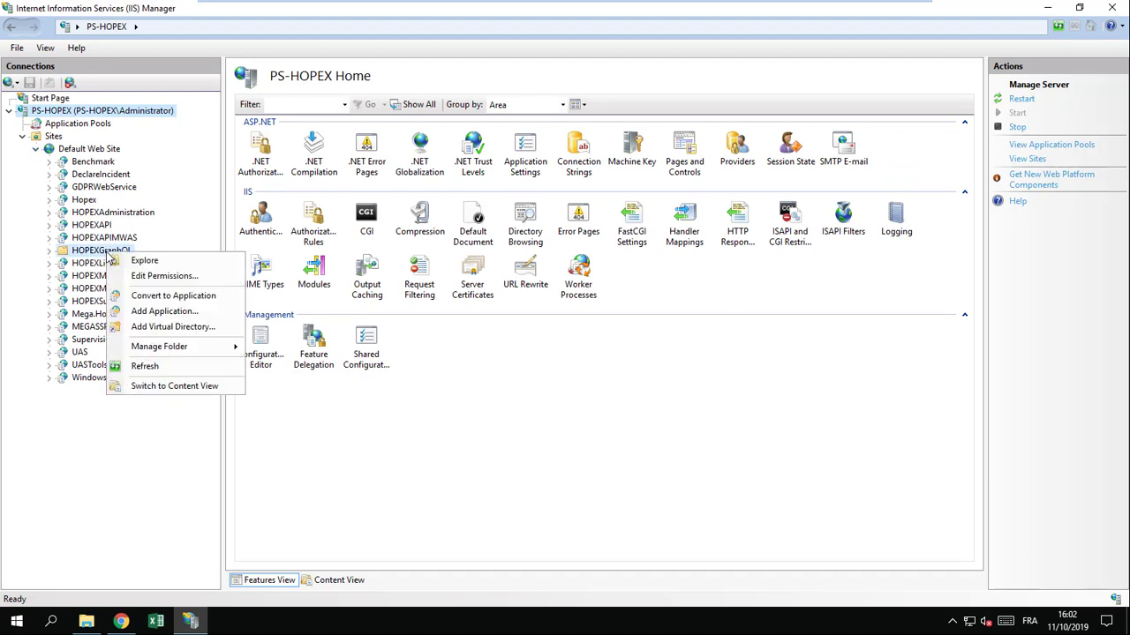
{"action": "left_click", "coordinate": [193, 297]}
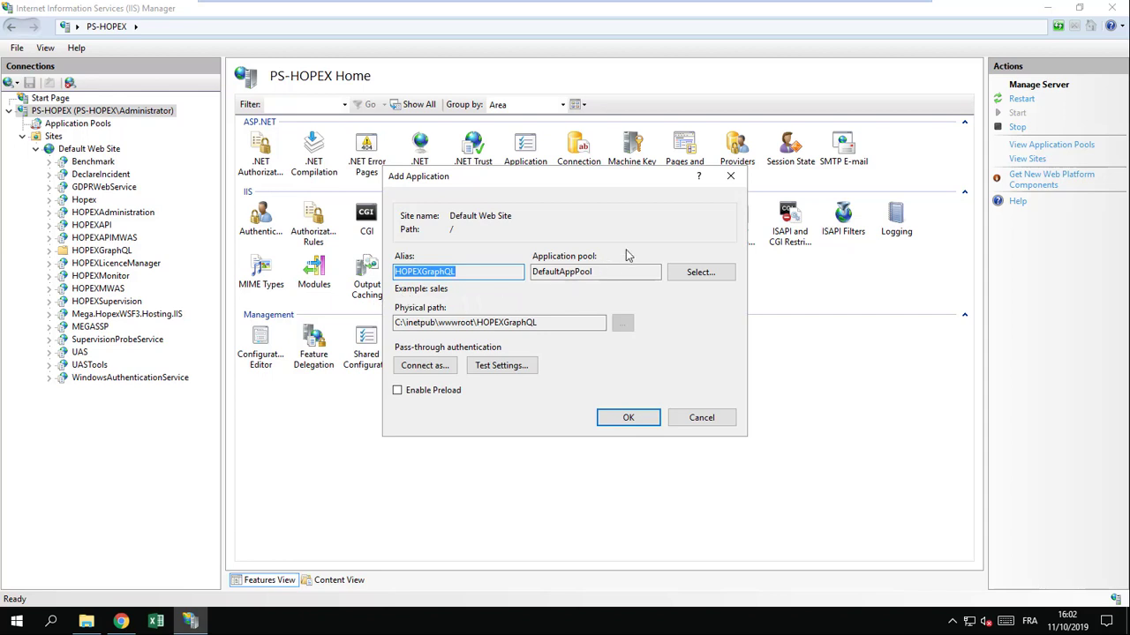
{"action": "left_click", "coordinate": [699, 272]}
{"action": "left_click", "coordinate": [520, 275]}
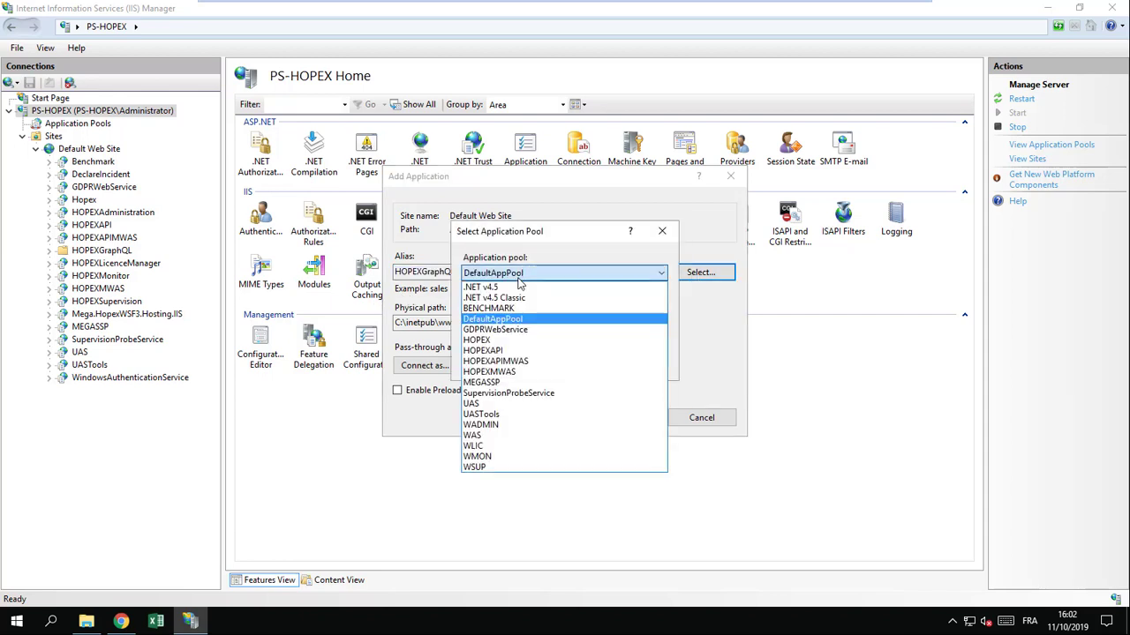
{"action": "left_click", "coordinate": [539, 353]}
{"action": "left_click", "coordinate": [565, 366]}
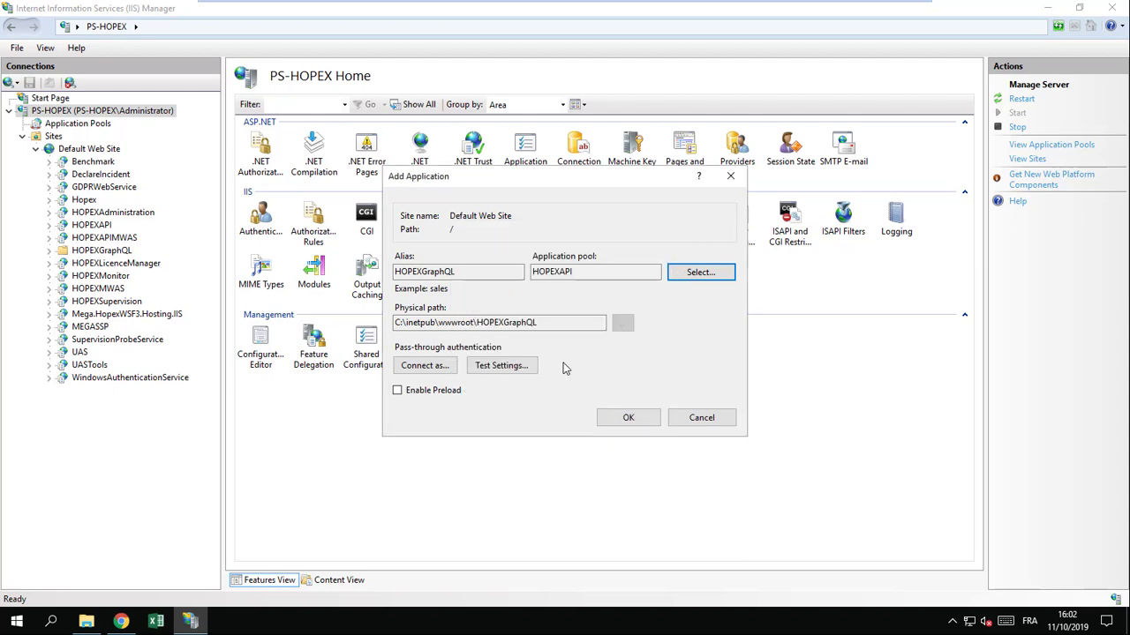
{"action": "left_click", "coordinate": [634, 420]}
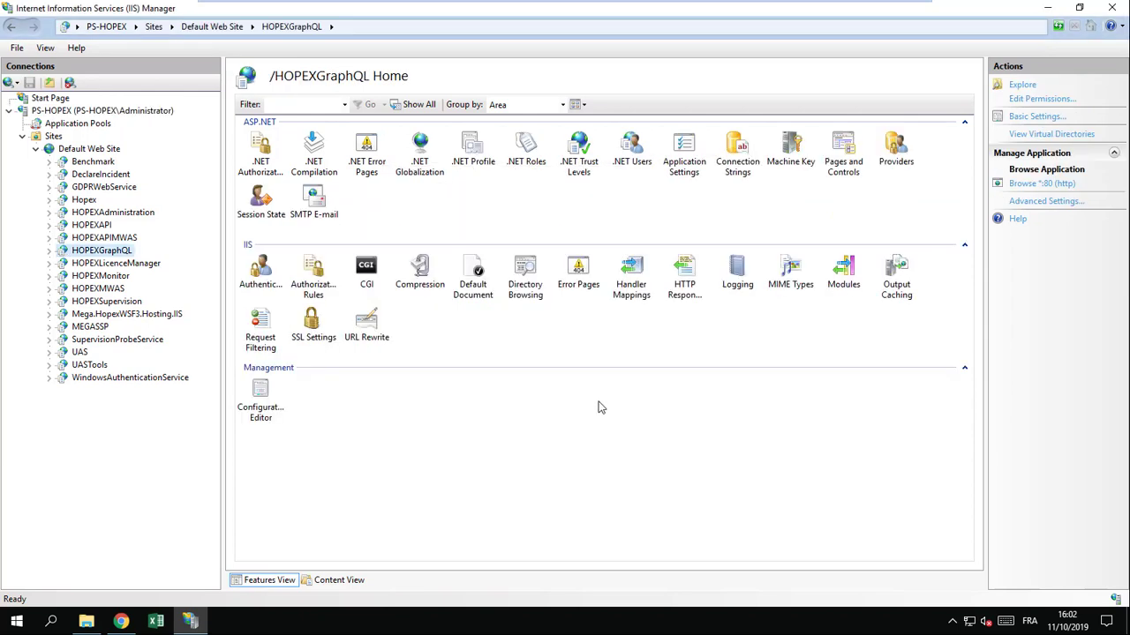
Restart the PS-HOPEX web server in IIS.
{"action": "left_click", "coordinate": [61, 110]}
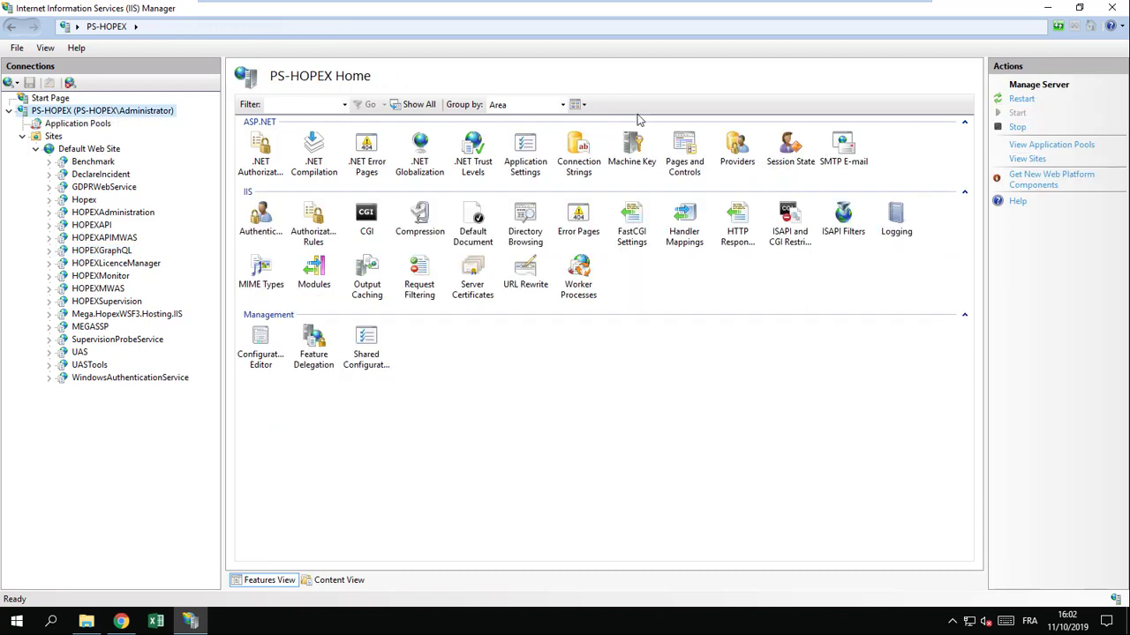
{"action": "left_click", "coordinate": [1021, 98]}
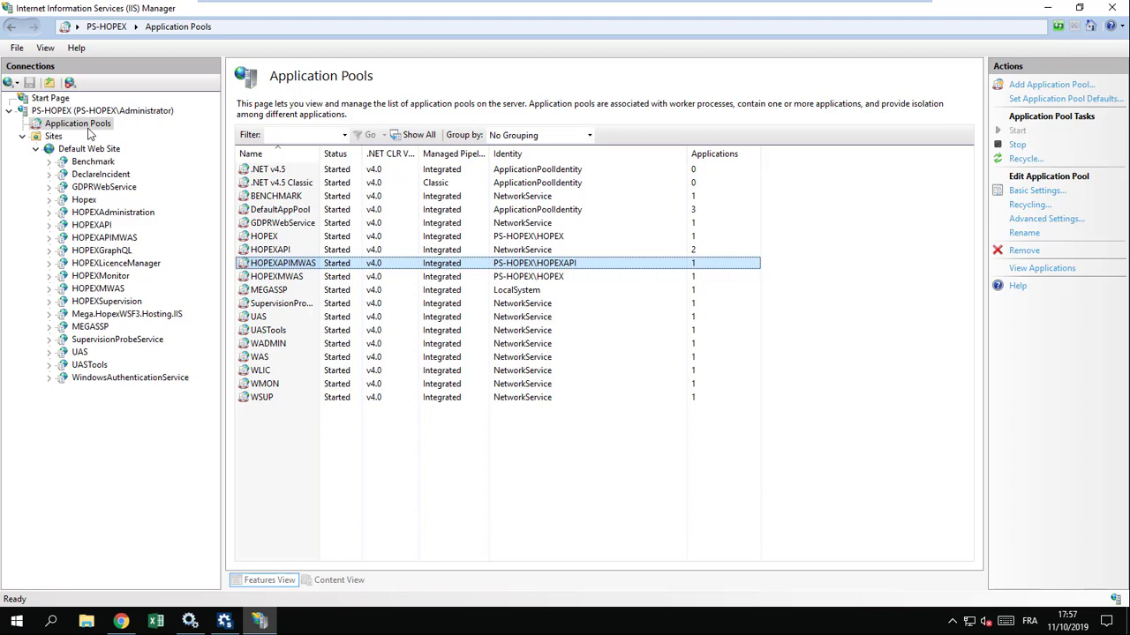
Open the custom account credentials for the process identity in the HOPEXAPIMWAS application pool's advanced settings.
{"action": "right_click", "coordinate": [290, 270]}
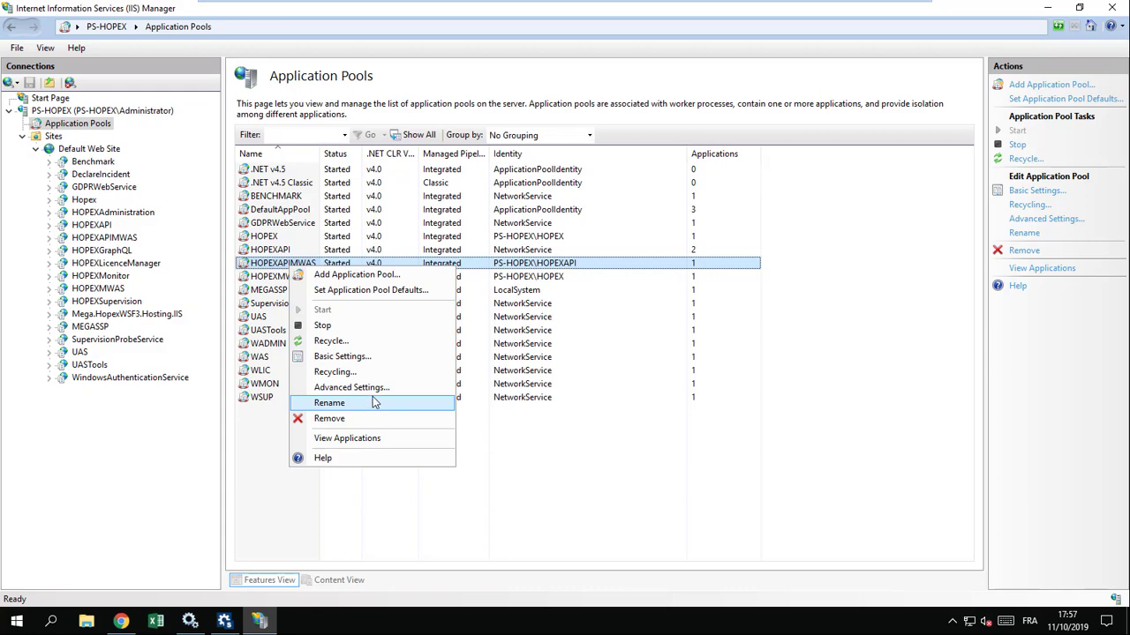
{"action": "left_click", "coordinate": [374, 388]}
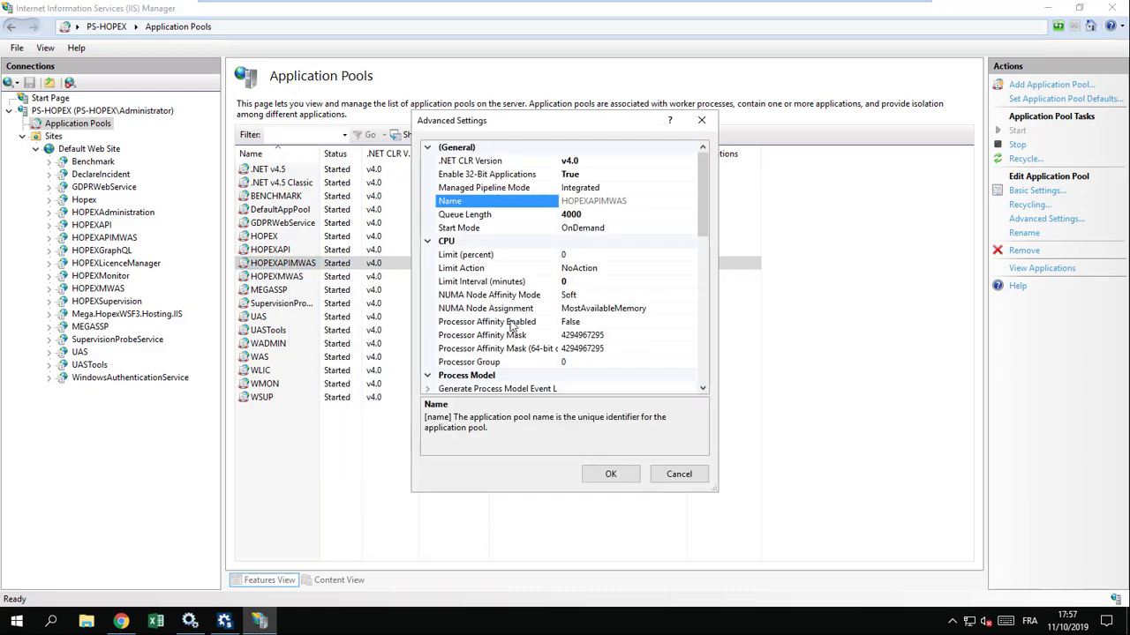
{"action": "left_click_drag", "start_coordinate": [699, 211], "coordinate": [711, 279]}
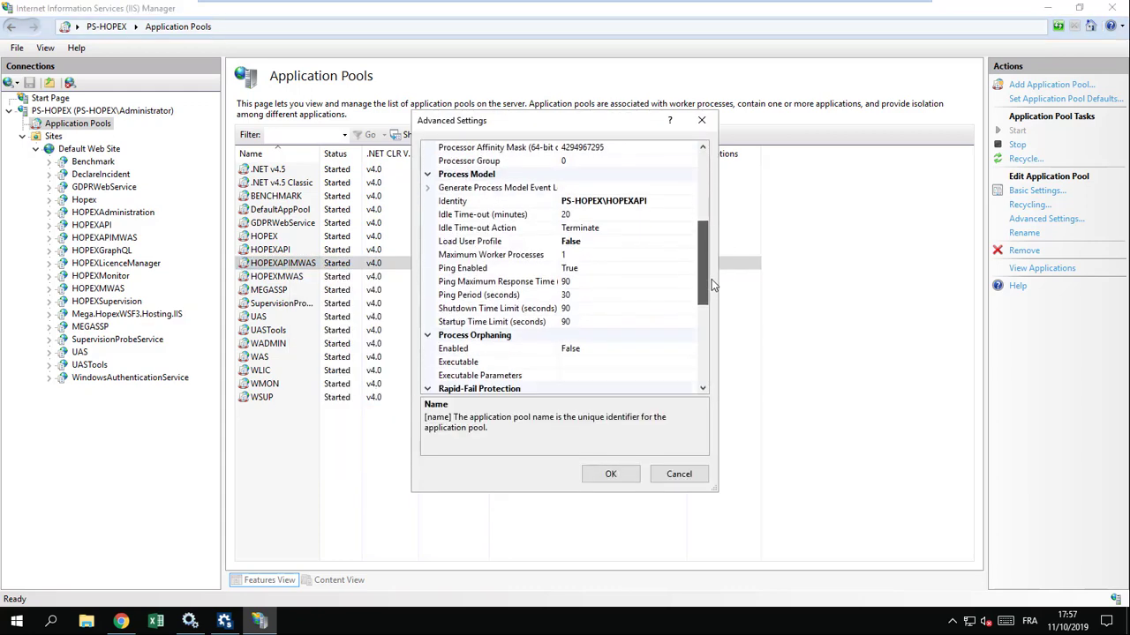
{"action": "left_click", "coordinate": [686, 205]}
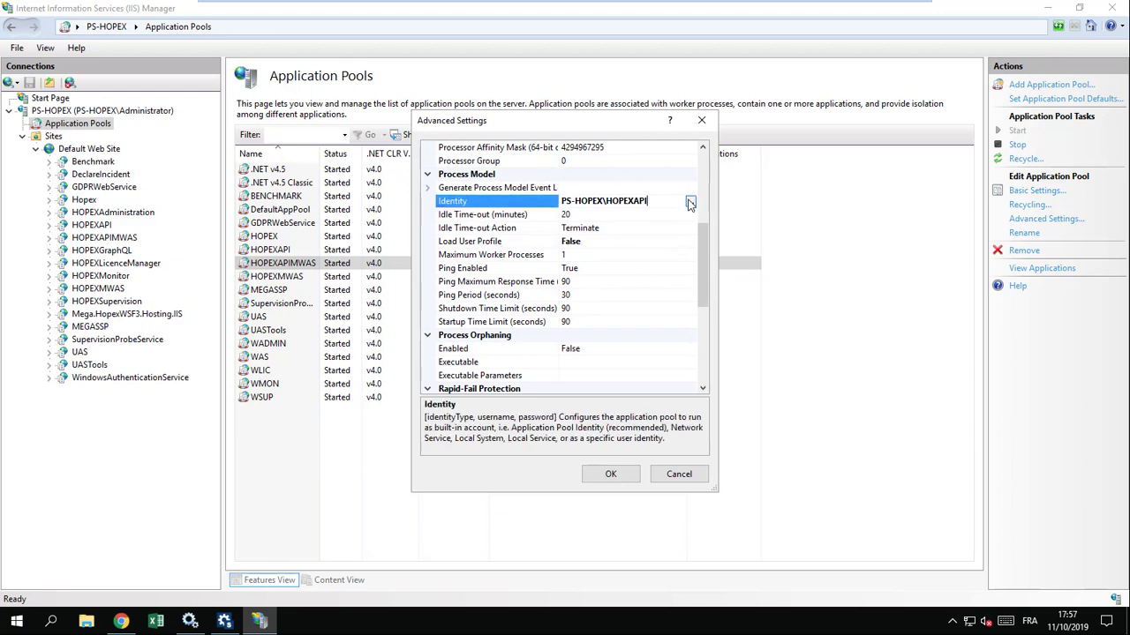
{"action": "left_click", "coordinate": [692, 202]}
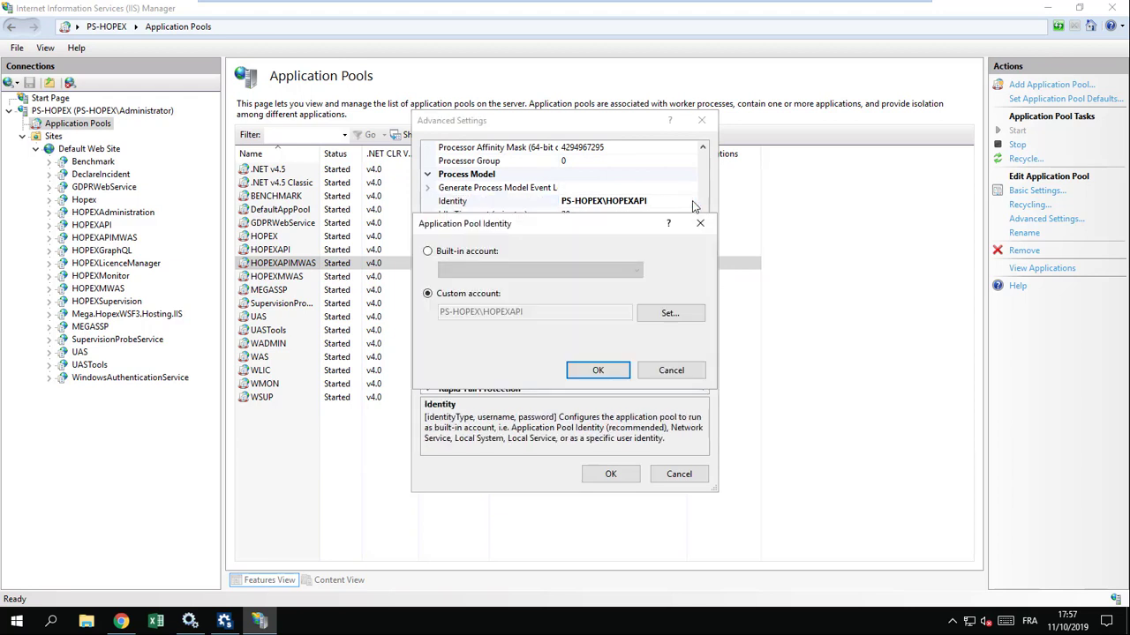
{"action": "left_click", "coordinate": [668, 316]}
{"action": "left_click_drag", "start_coordinate": [506, 221], "coordinate": [696, 287]}
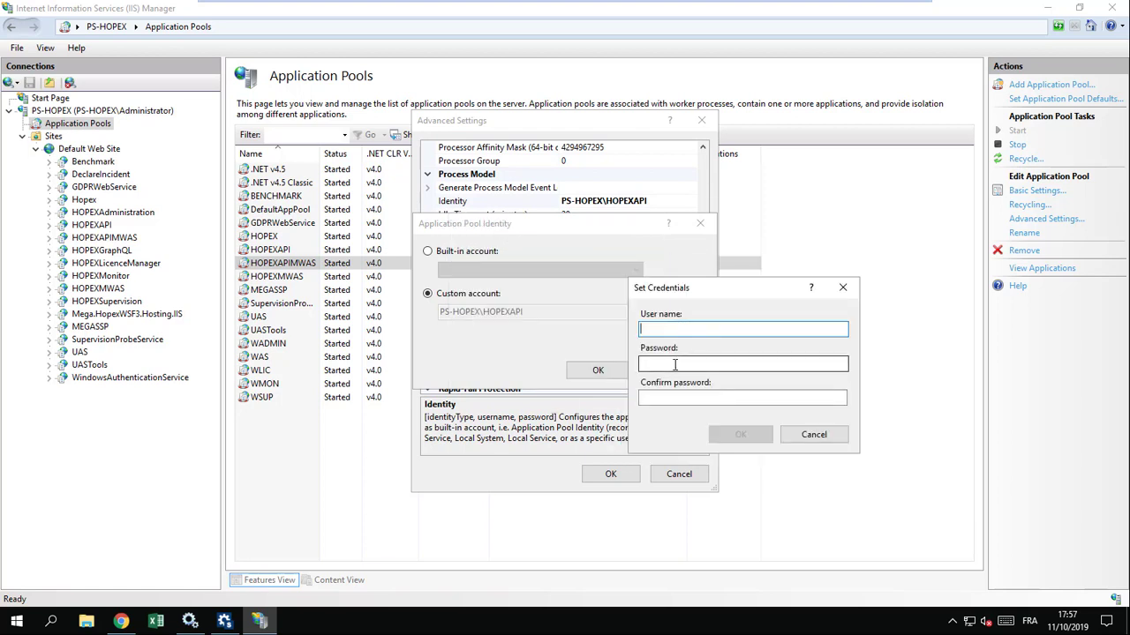
Set the pool identity's user name to PS-HOPEX\HOPEXAPI, enter and confirm the account password, and apply the advanced settings.
{"action": "type", "text": "PS"}
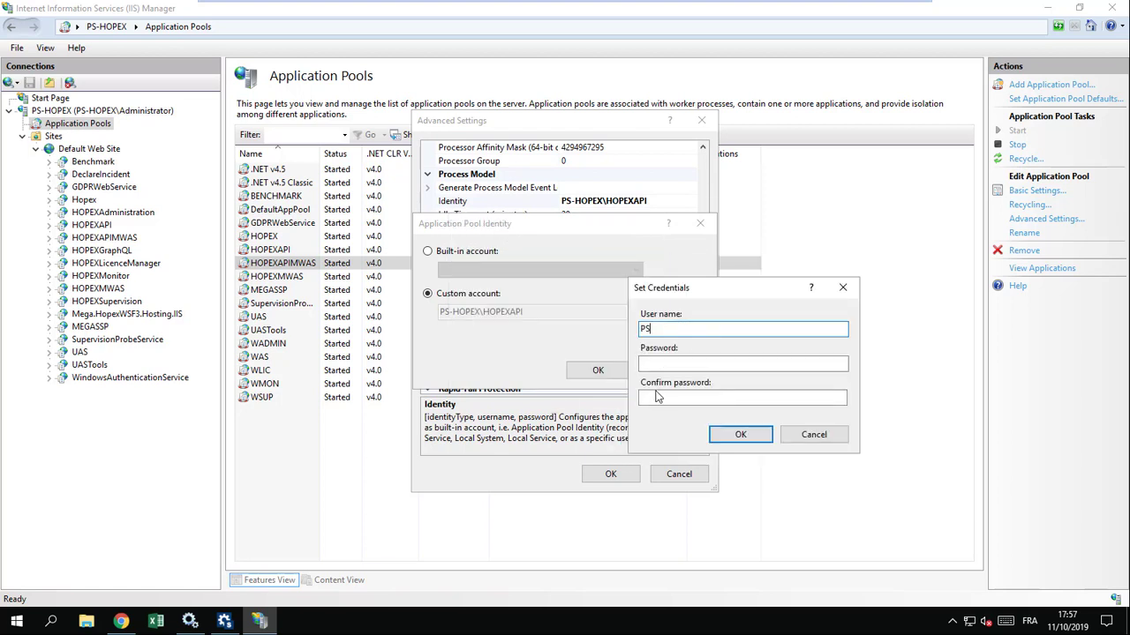
{"action": "type", "text": "-HOPEX"}
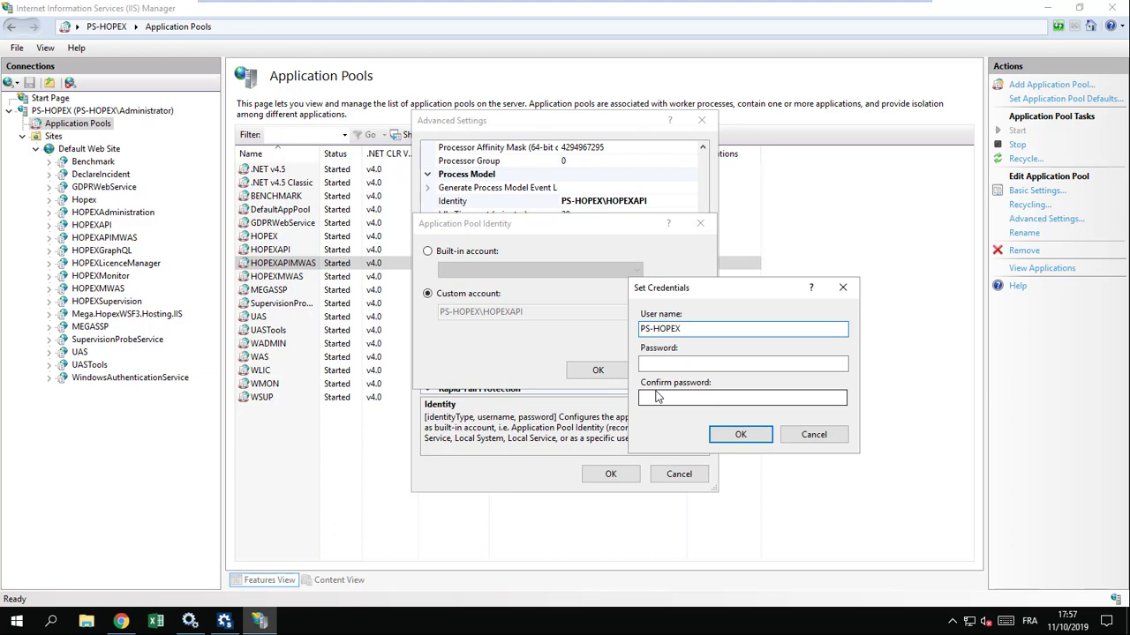
{"action": "type", "text": "\\HOPEXAPI"}
{"action": "key", "text": "Tab"}
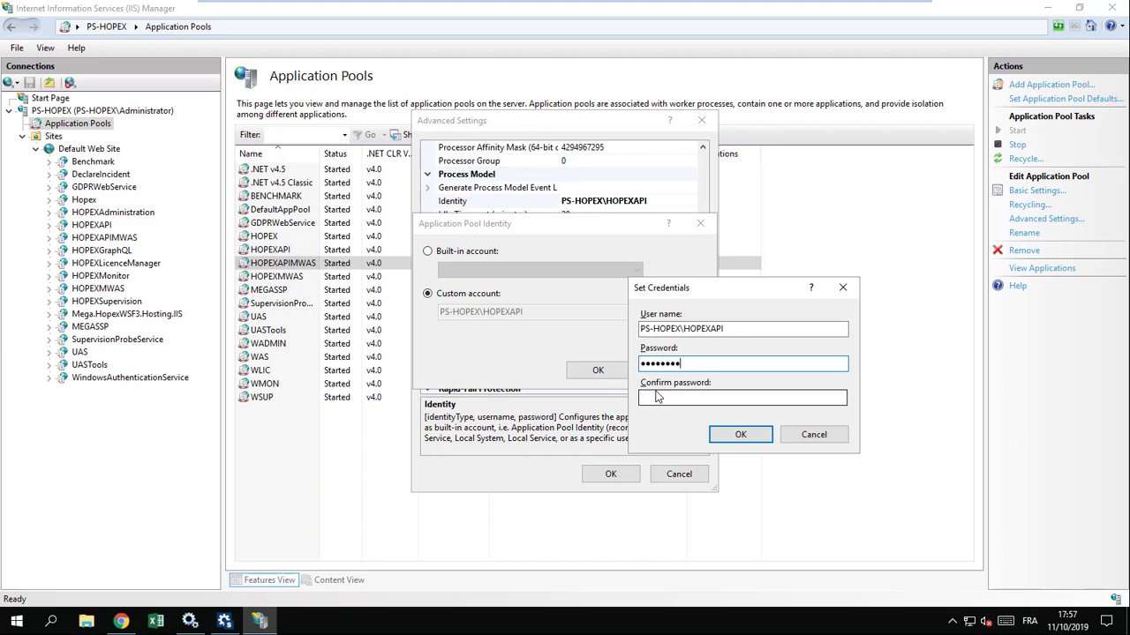
{"action": "key", "text": "BackSpace"}
{"action": "key", "text": "BackSpace"}
{"action": "key", "text": "BackSpace"}
{"action": "key", "text": "BackSpace"}
{"action": "key", "text": "BackSpace"}
{"action": "key", "text": "BackSpace"}
{"action": "key", "text": "BackSpace"}
{"action": "key", "text": "BackSpace"}
{"action": "type", "text": "**********"}
{"action": "left_click", "coordinate": [656, 398]}
{"action": "type", "text": "*"}
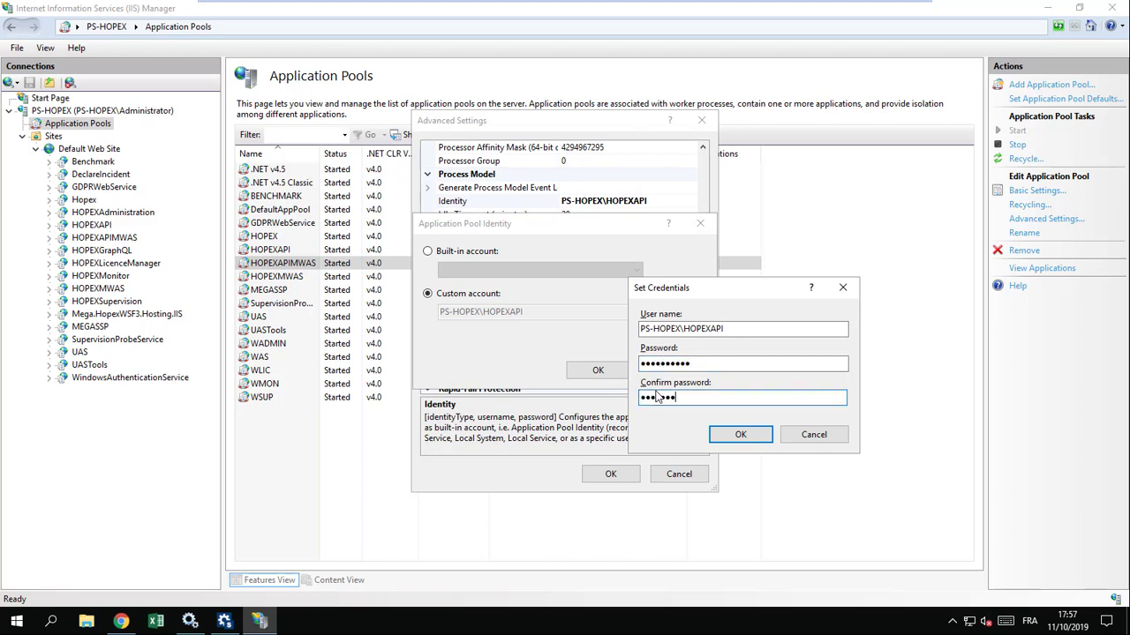
{"action": "left_click", "coordinate": [739, 434]}
{"action": "left_click", "coordinate": [597, 371]}
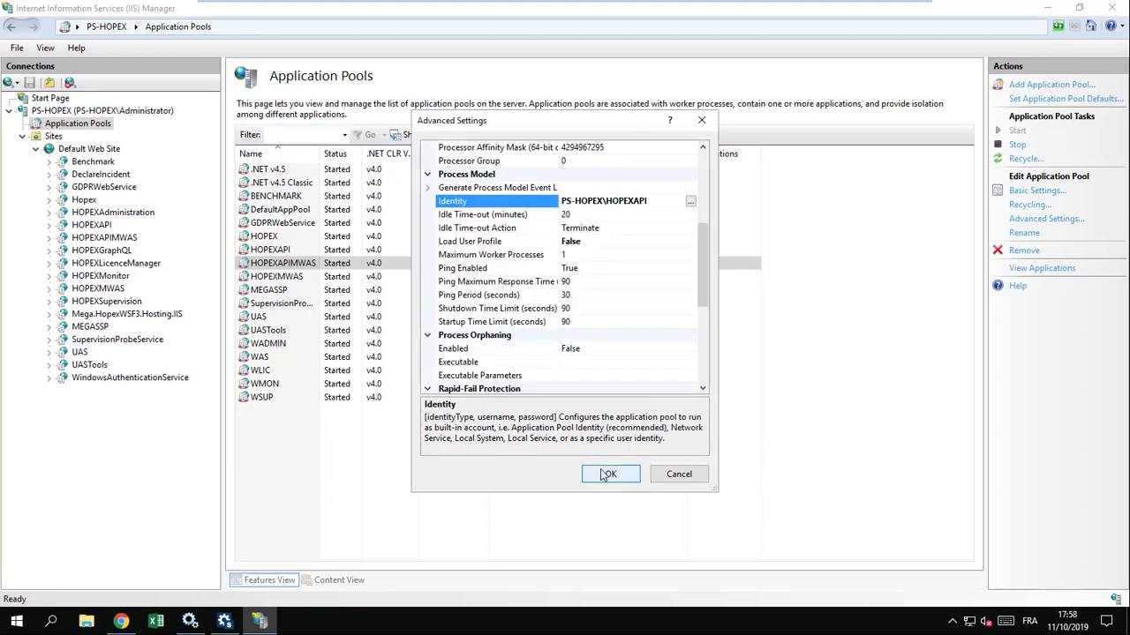
{"action": "left_click", "coordinate": [609, 473]}
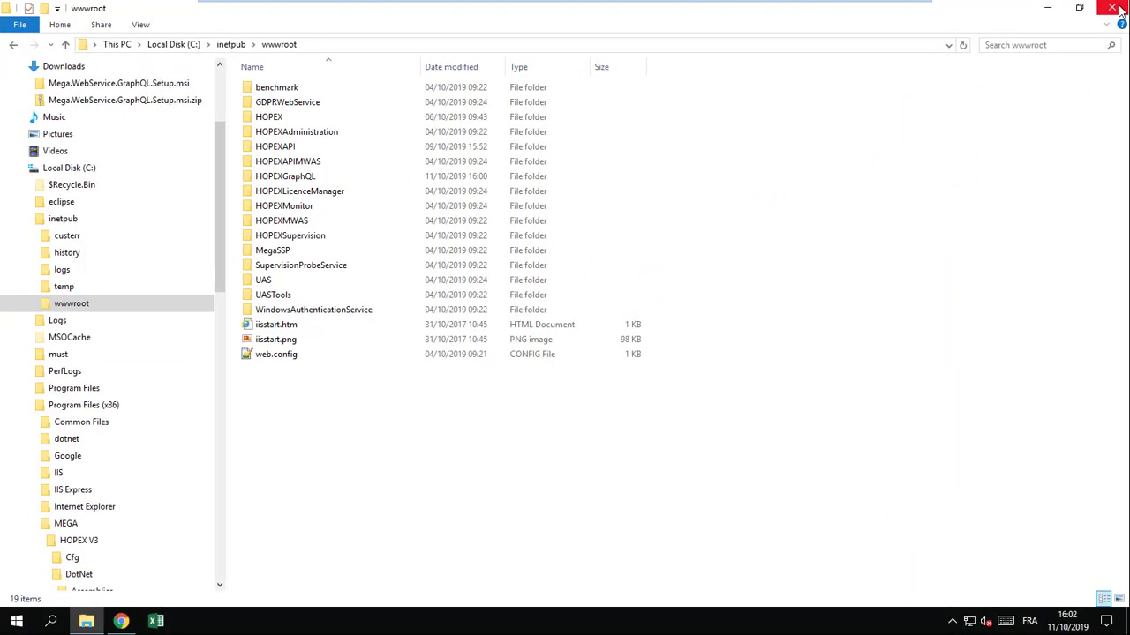
Close the wwwroot folder window, switch to Chrome and load 192.168.131.155/hopexgraphQL/.
{"action": "left_click", "coordinate": [1118, 9]}
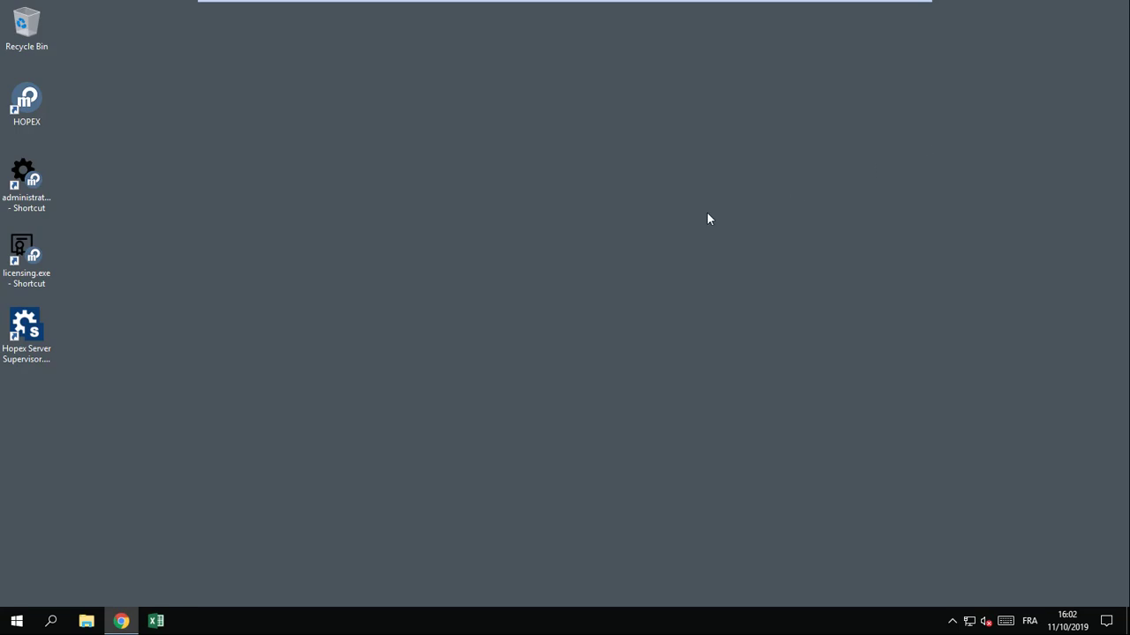
{"action": "left_click", "coordinate": [128, 622]}
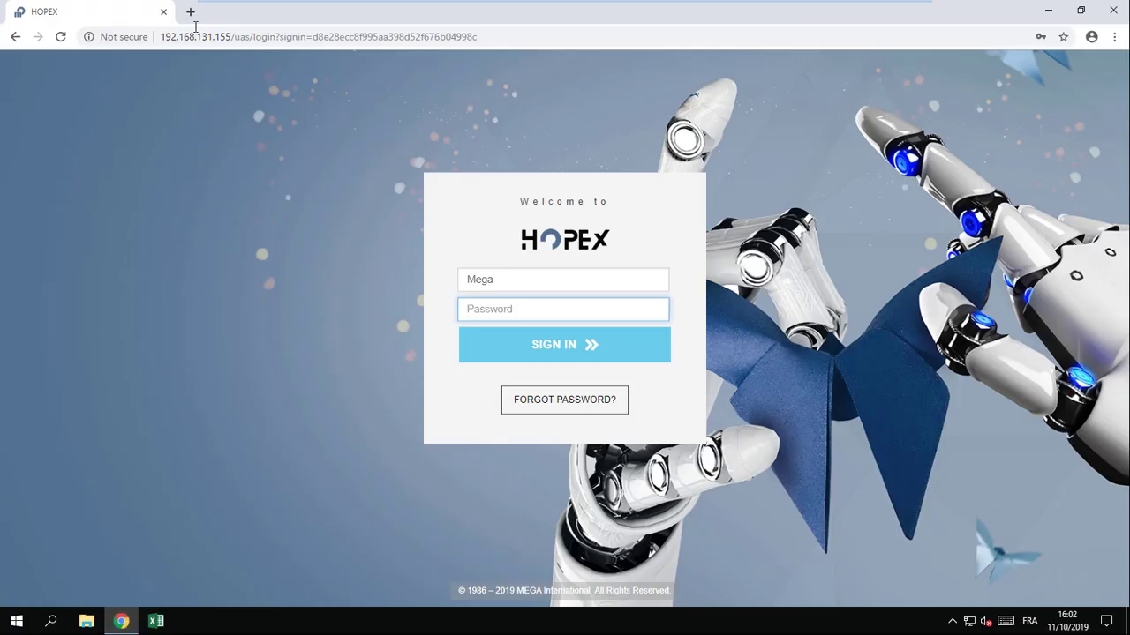
{"action": "left_click_drag", "start_coordinate": [238, 39], "coordinate": [589, 57]}
{"action": "type", "text": "hopex"}
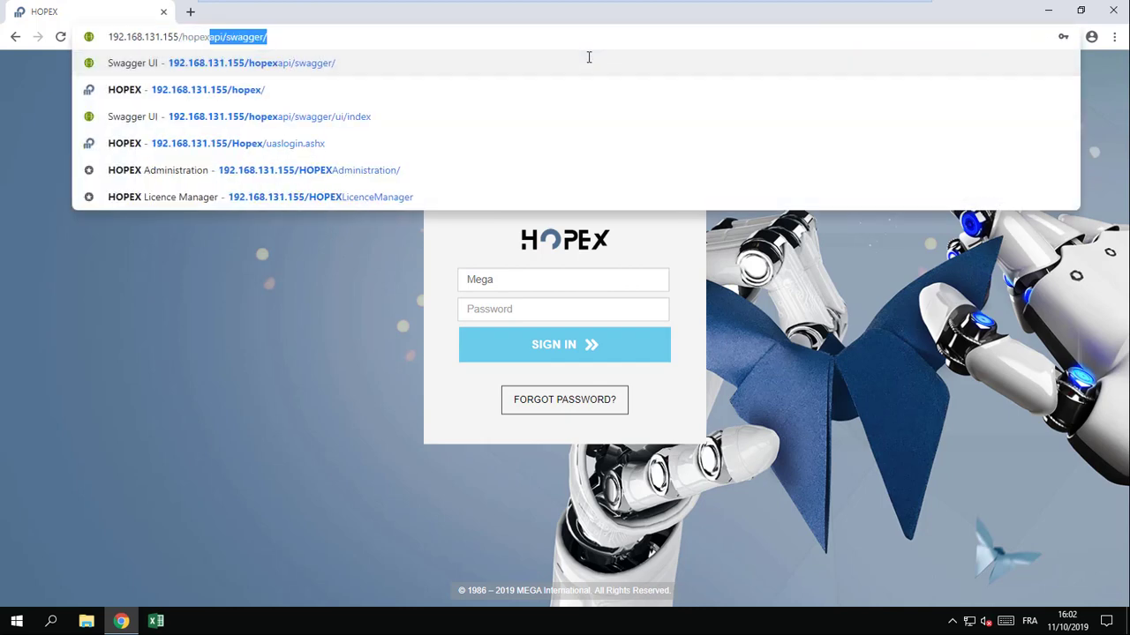
{"action": "type", "text": "graphQL/"}
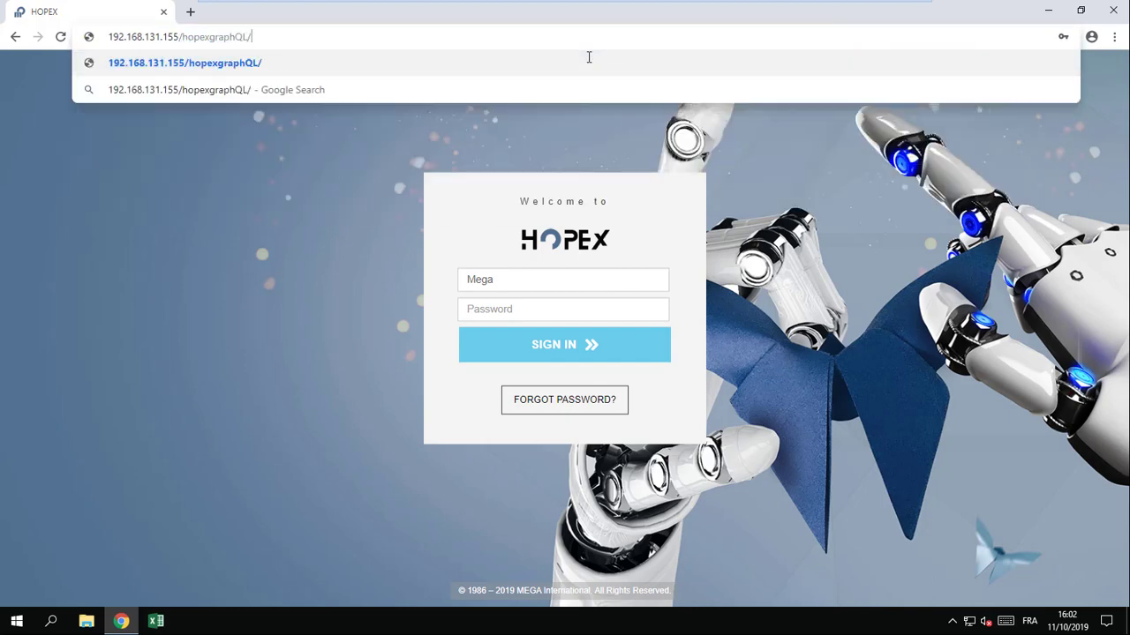
{"action": "key", "text": "Return"}
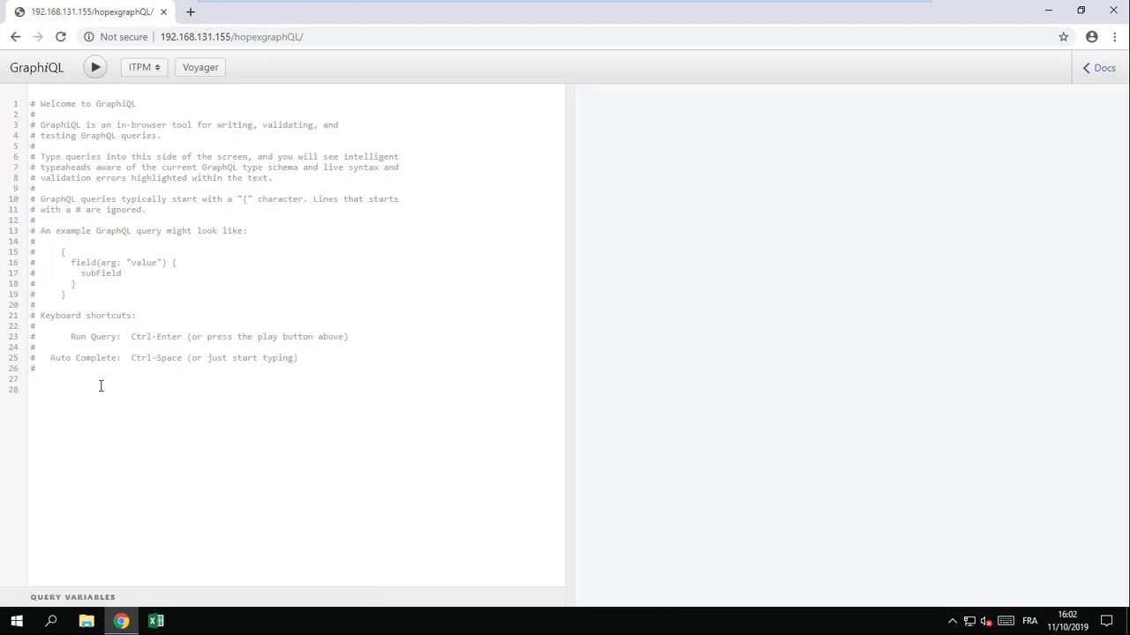
Open the Documentation Explorer and write a query for the name of each application below the GraphiQL welcome comments.
{"action": "key", "text": "Return"}
{"action": "key", "text": "Return"}
{"action": "left_click", "coordinate": [1108, 79]}
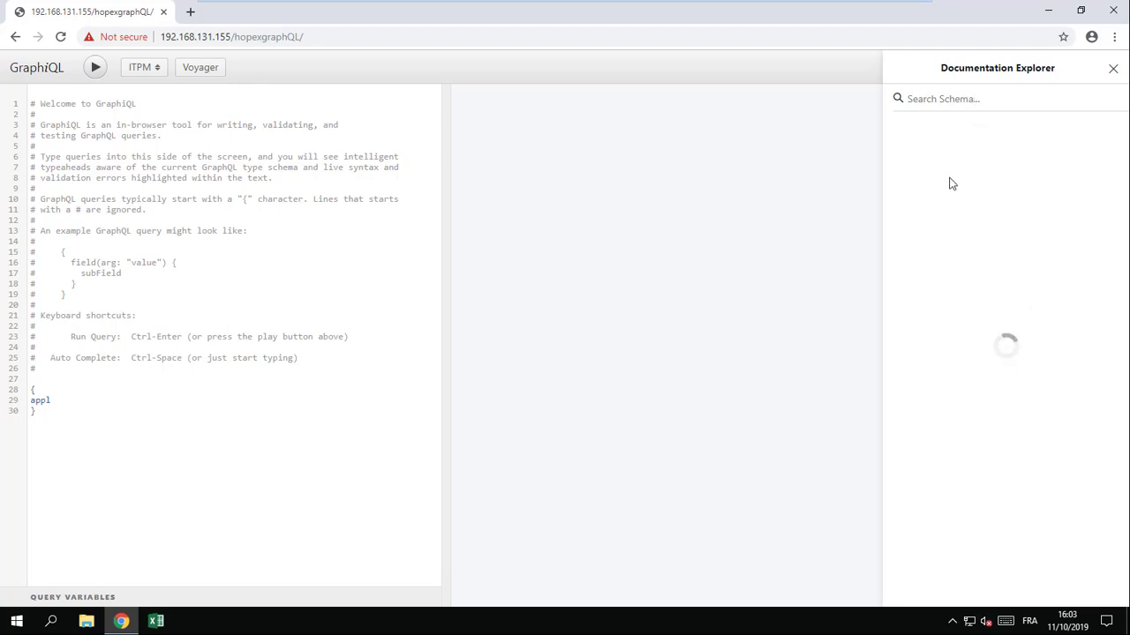
{"action": "left_click", "coordinate": [64, 403]}
{"action": "type", "text": "ication {"}
{"action": "key", "text": "Return"}
{"action": "type", "text": "name"}
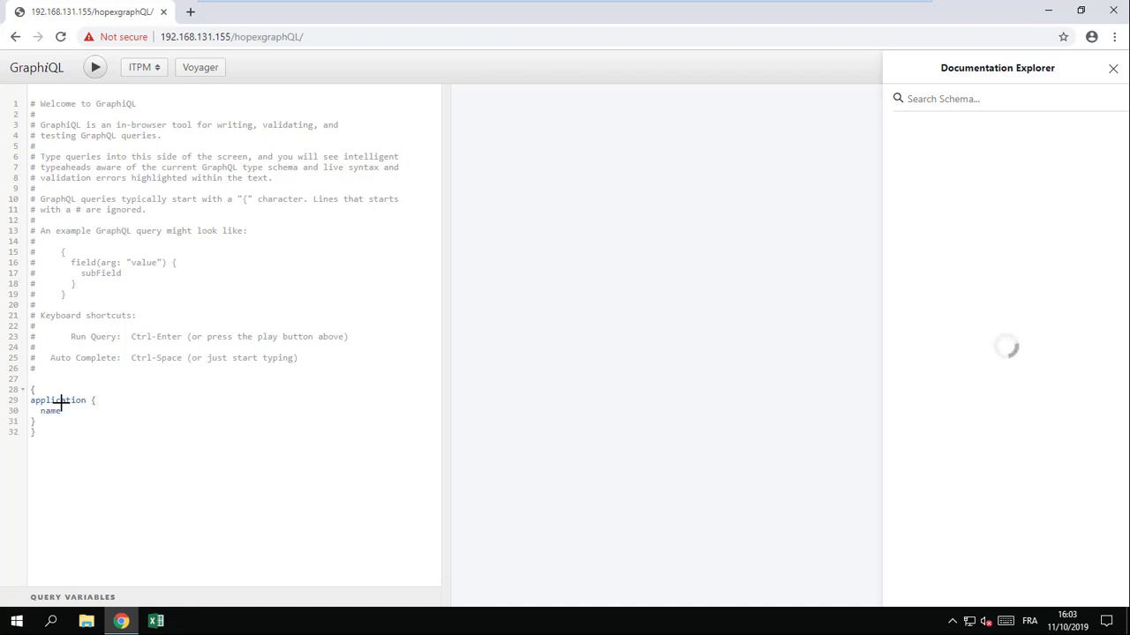